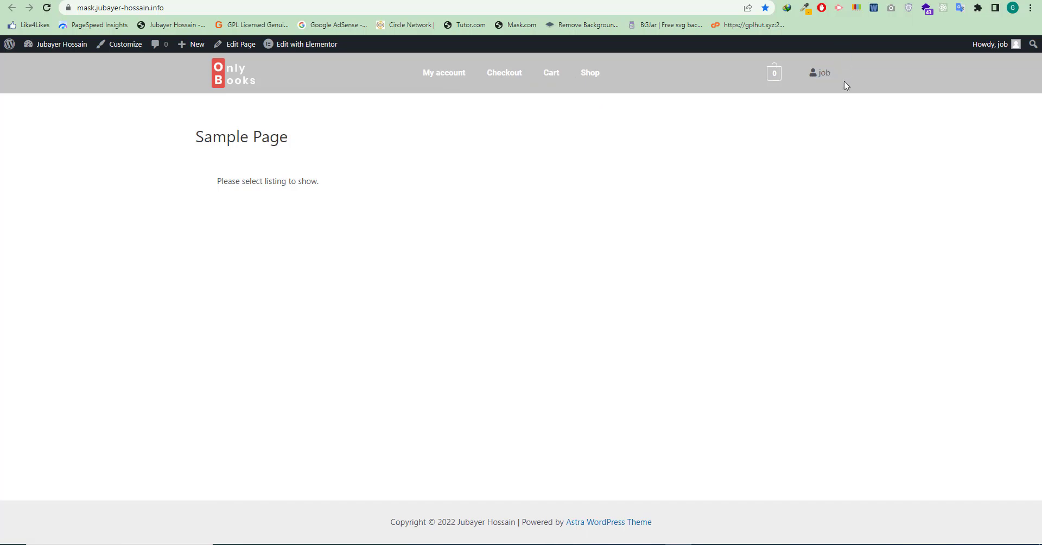
left_click(865, 116)
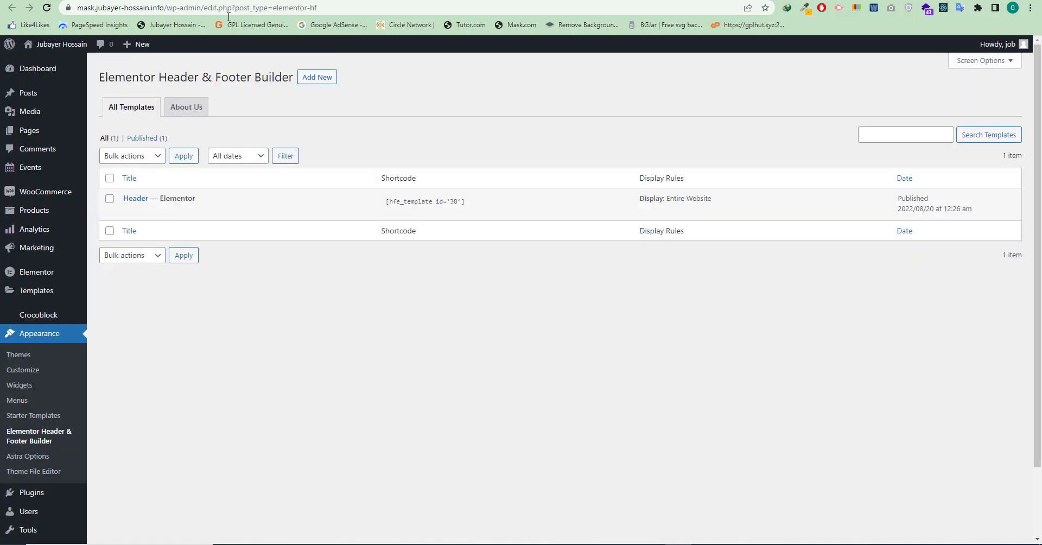
mouse_move(33, 293)
scroll(246, 327, "down", 2)
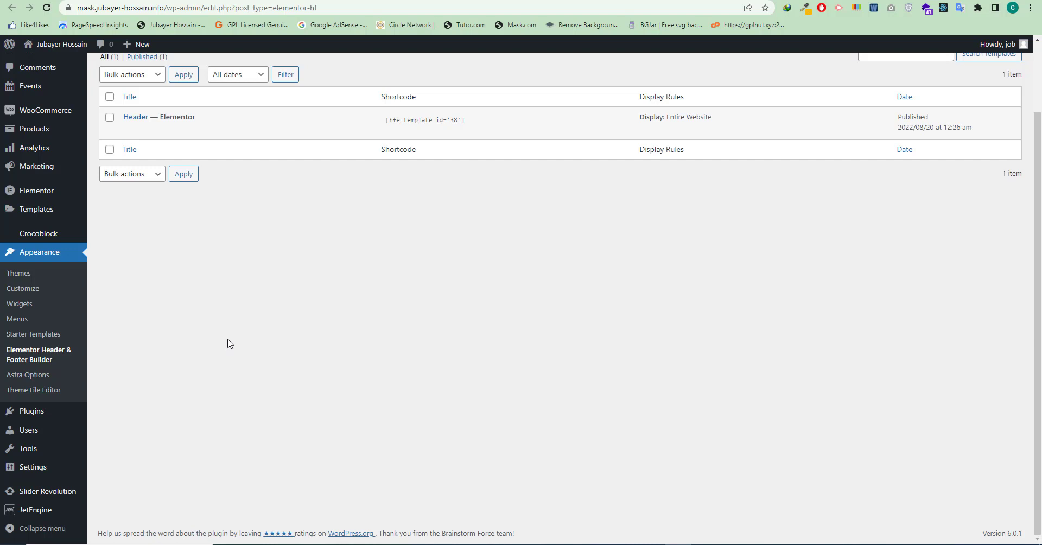
scroll(218, 328, "up", 1)
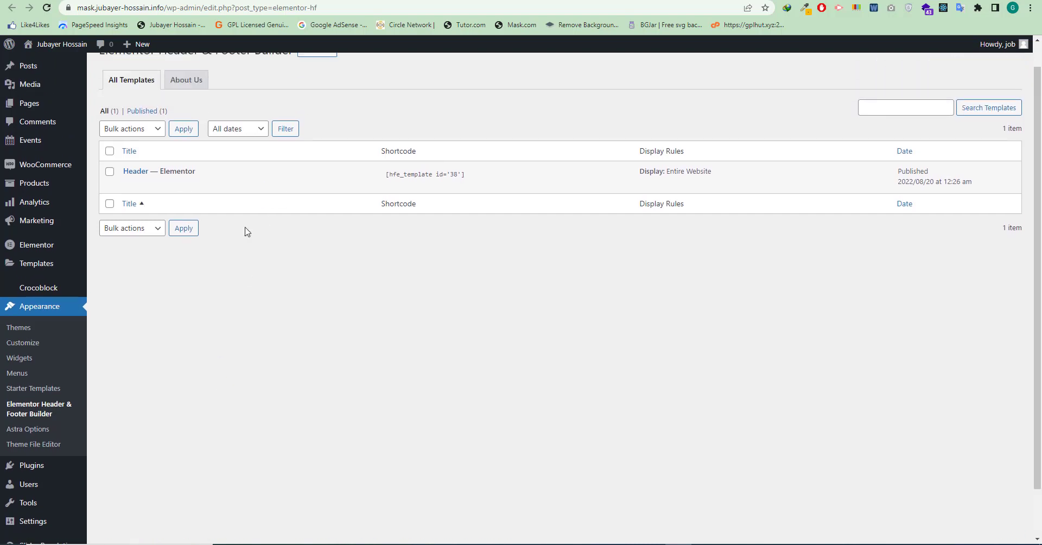
scroll(159, 307, "down", 1)
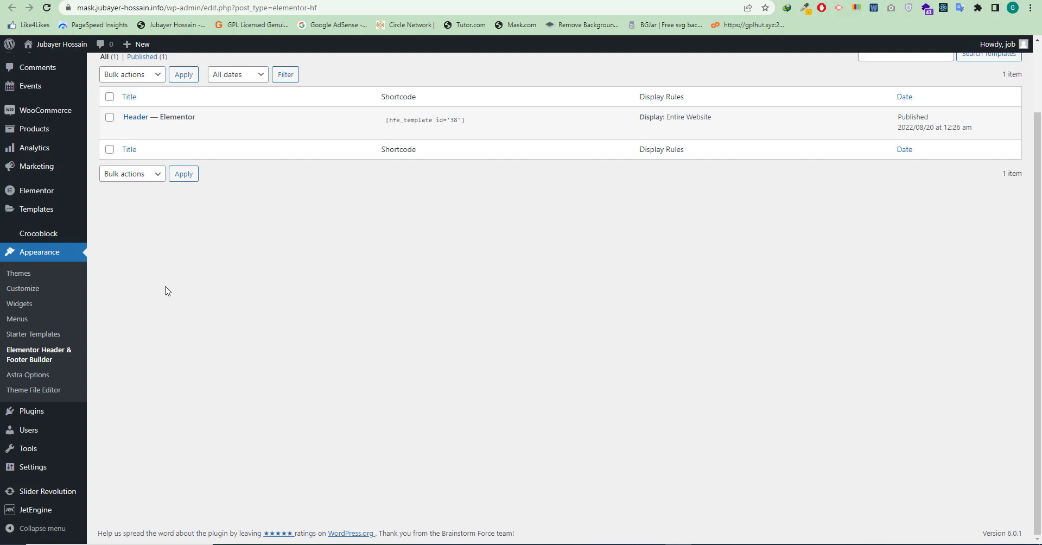
scroll(176, 305, "up", 2)
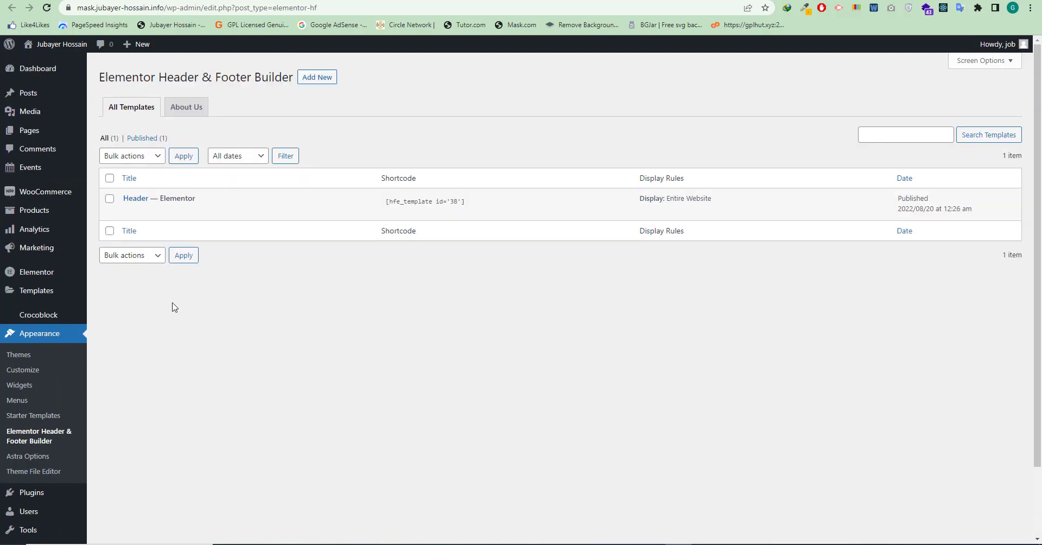
scroll(53, 341, "down", 2)
scroll(165, 347, "up", 2)
Add a new header/footer template titled "Main Header" and set its template type to Header.
left_click(305, 80)
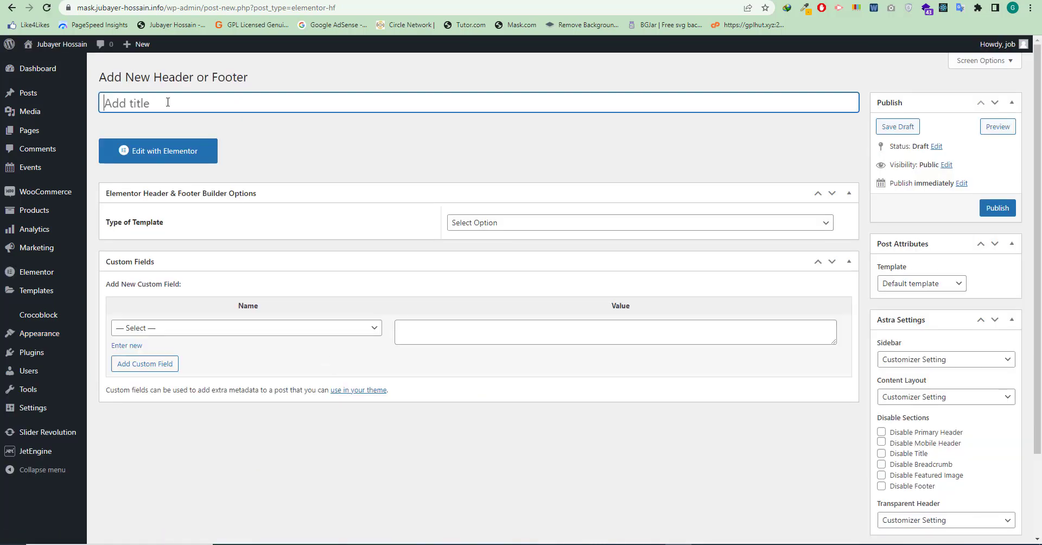
type("Main Header")
key("BackSpace")
key("BackSpace")
key("BackSpace")
type("der")
left_click(516, 226)
left_click(467, 246)
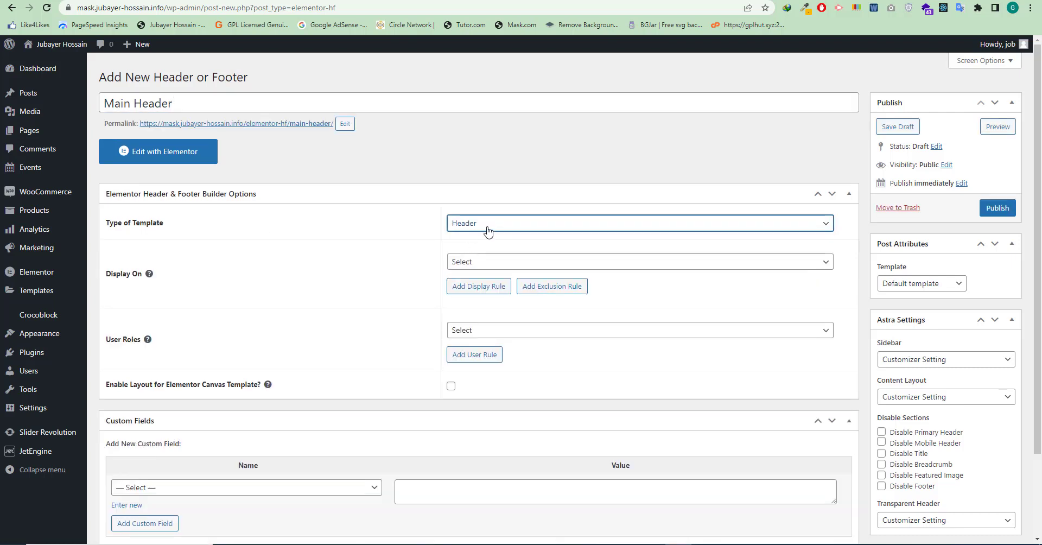
left_click(488, 228)
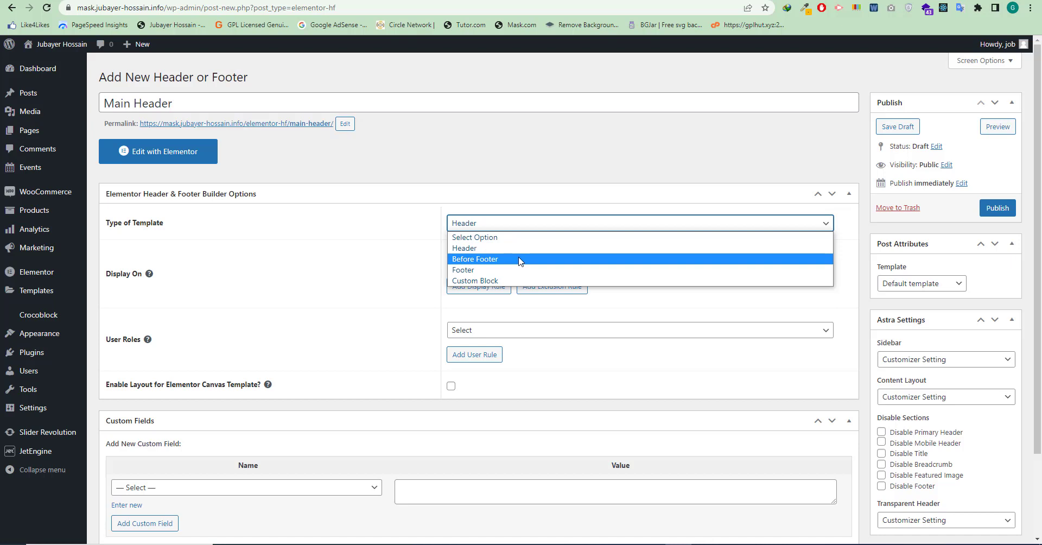
left_click(409, 233)
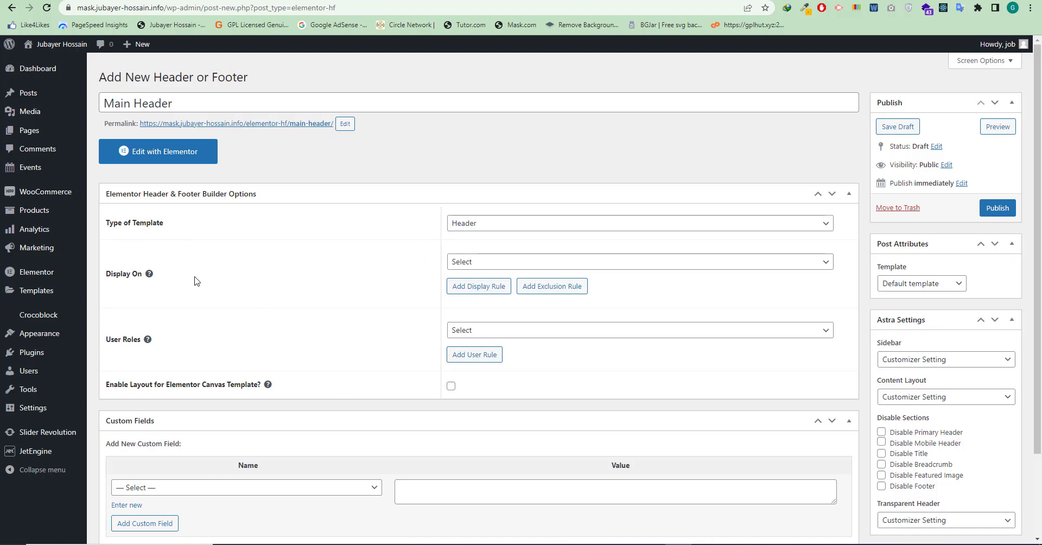
Try All Singulars and All Archives as the header's display location and reset the choice to Select.
left_click(497, 263)
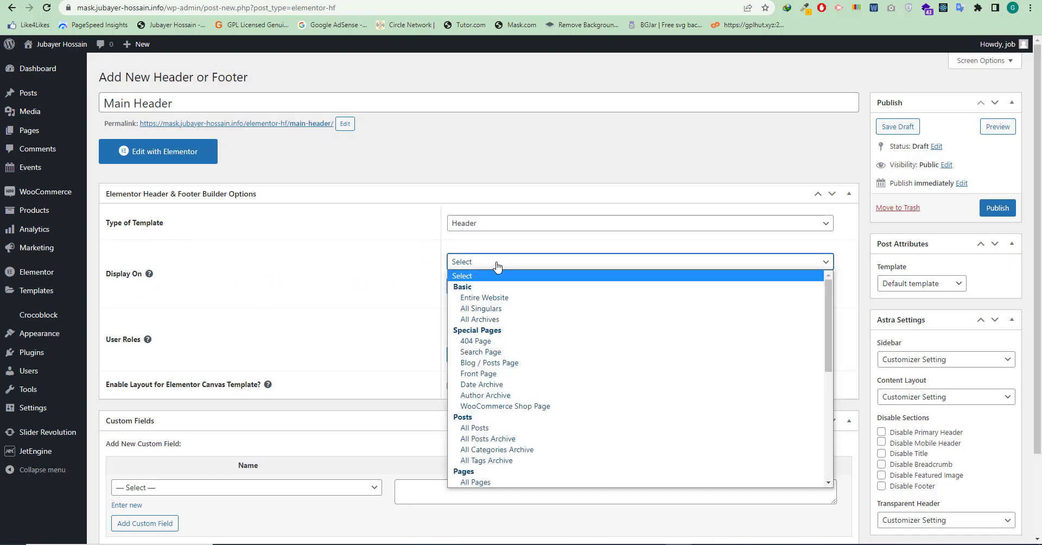
left_click(481, 308)
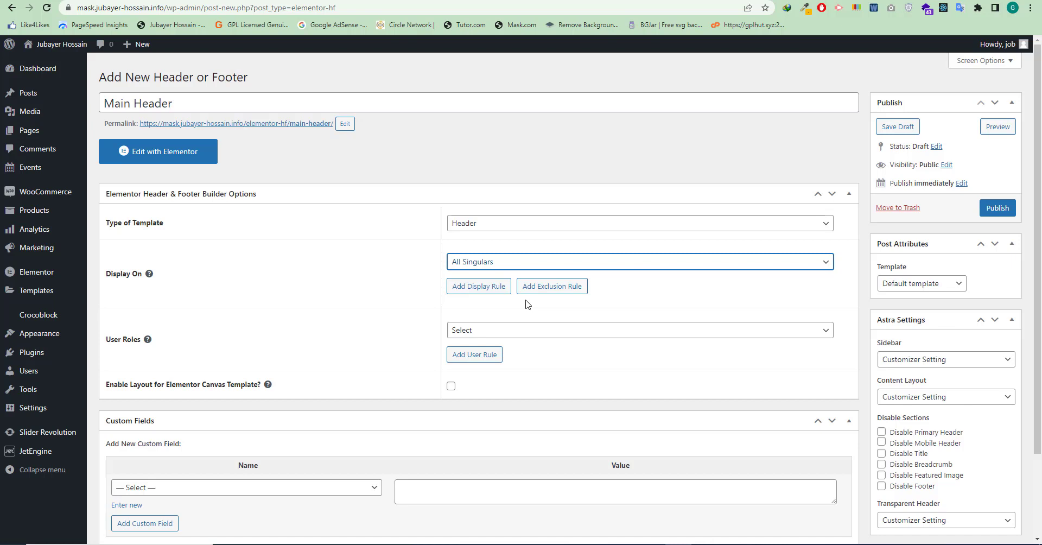
left_click(498, 264)
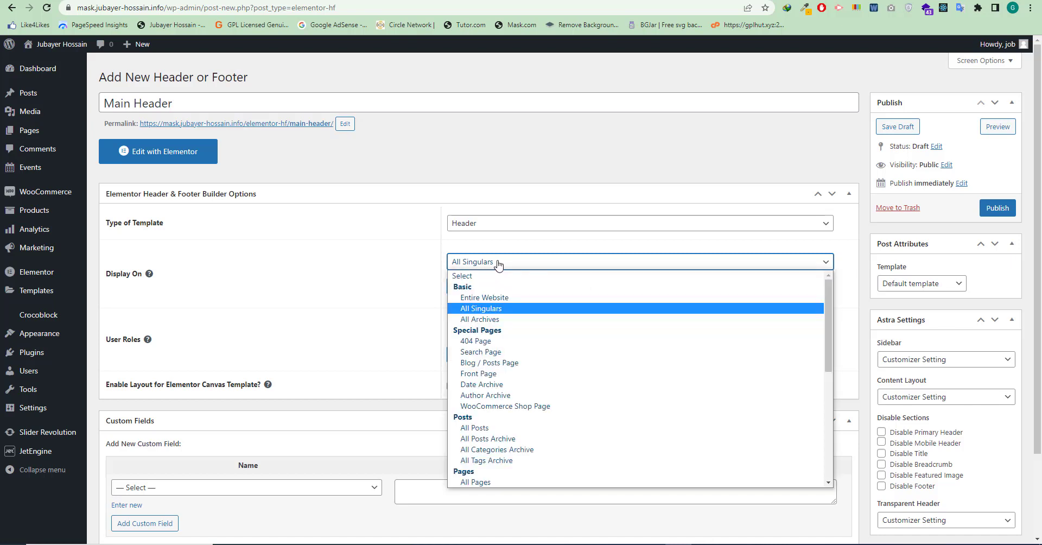
left_click(500, 321)
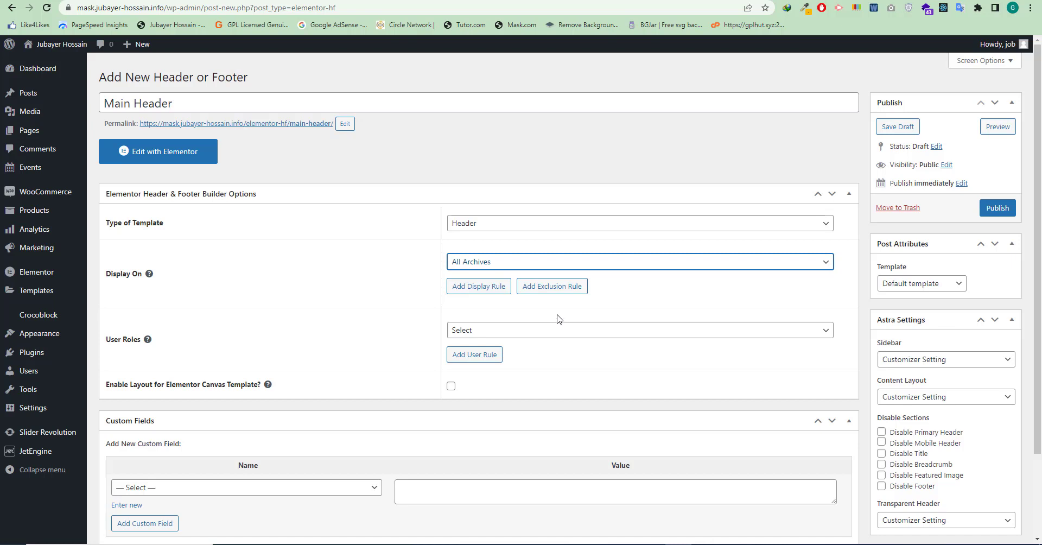
left_click(507, 263)
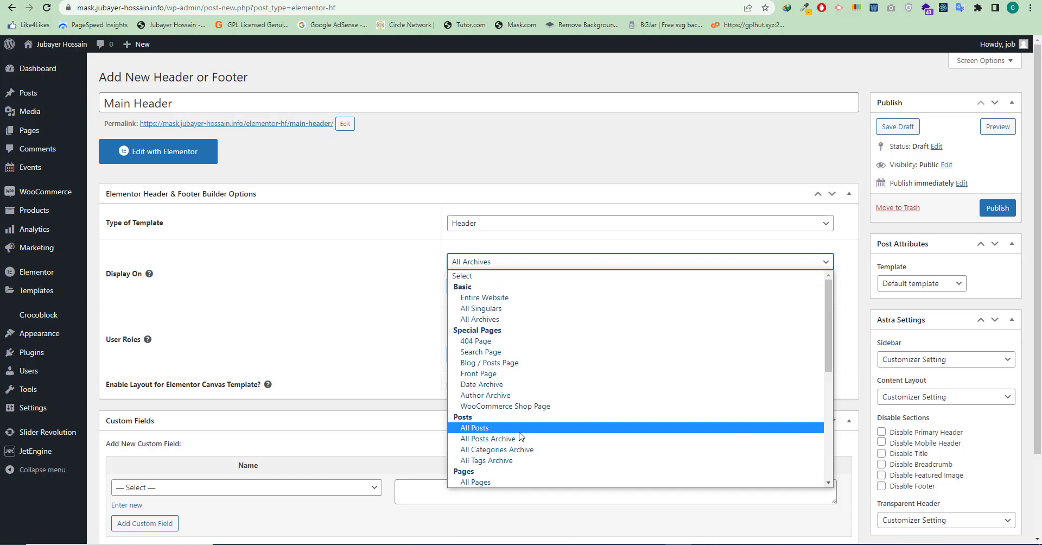
left_click(483, 276)
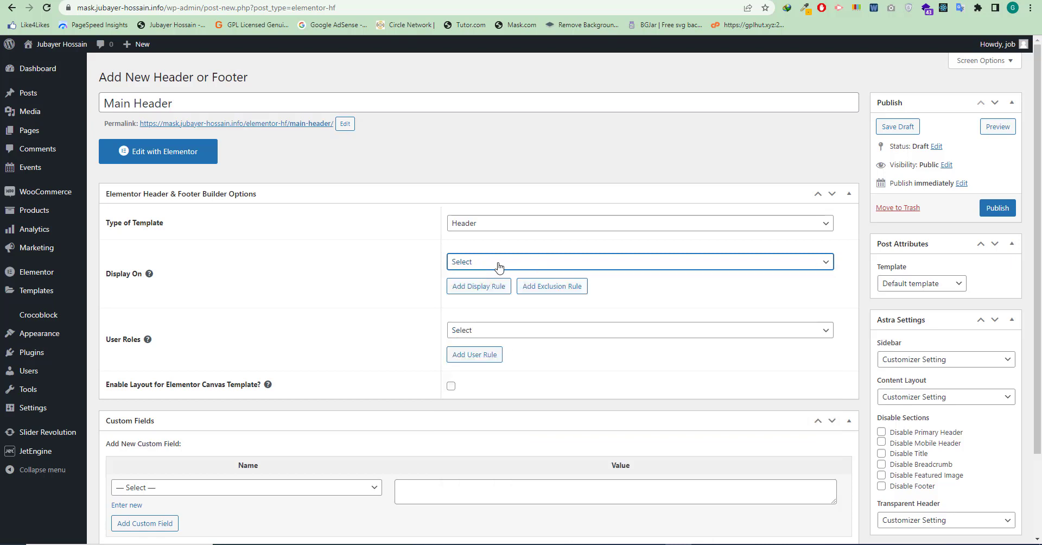
Set the header to display on the Entire Website and restrict its user role to Logged In.
left_click(484, 264)
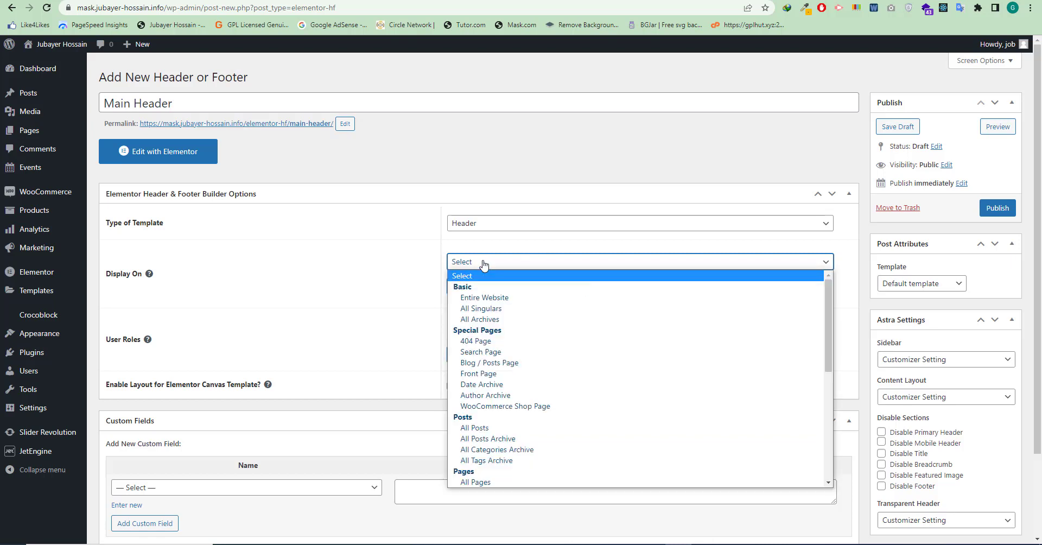
left_click(488, 297)
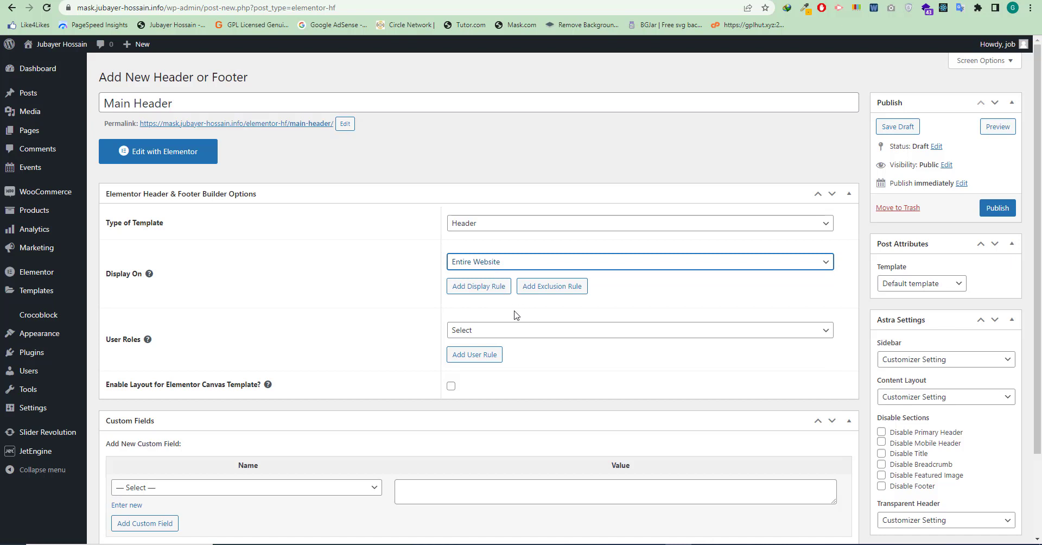
scroll(513, 313, "down", 1)
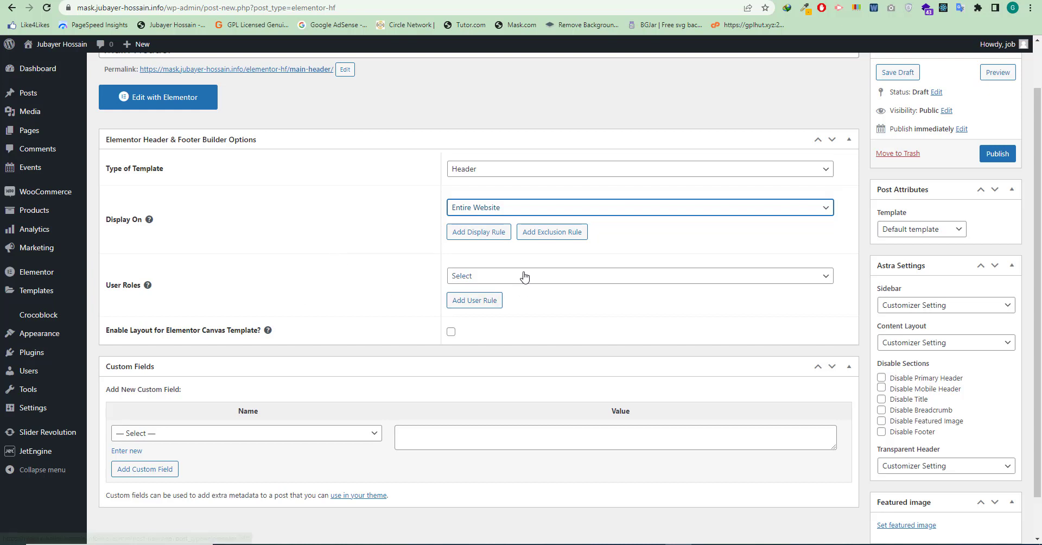
left_click(508, 276)
left_click(478, 322)
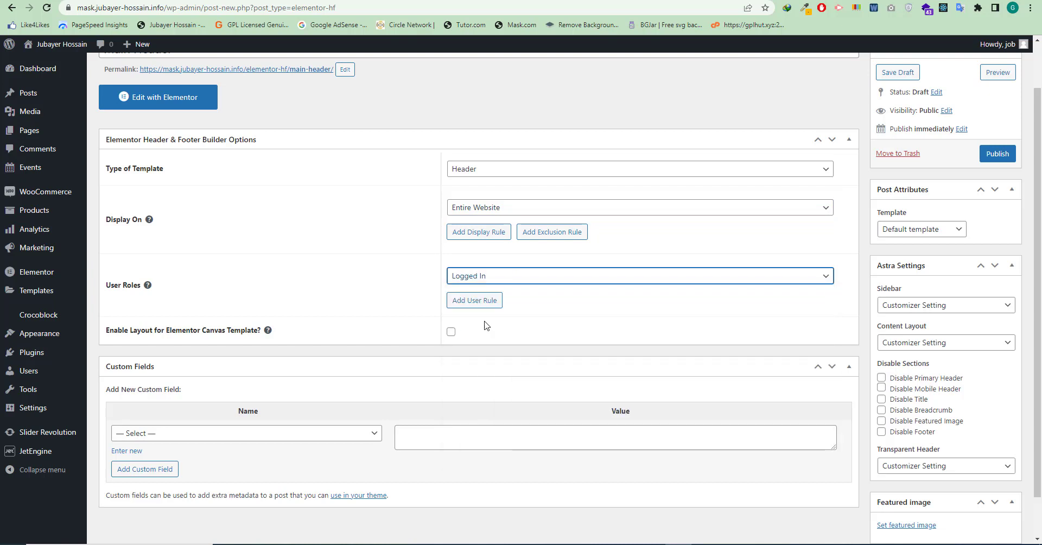
Publish the Main Header template and open it for editing with Elementor.
left_click(997, 154)
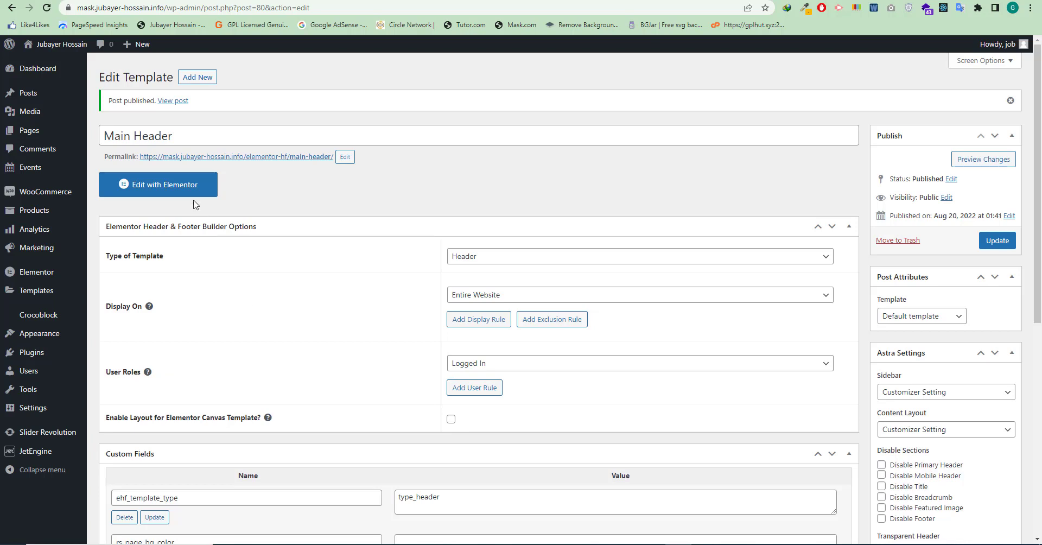
right_click(150, 185)
left_click(150, 185)
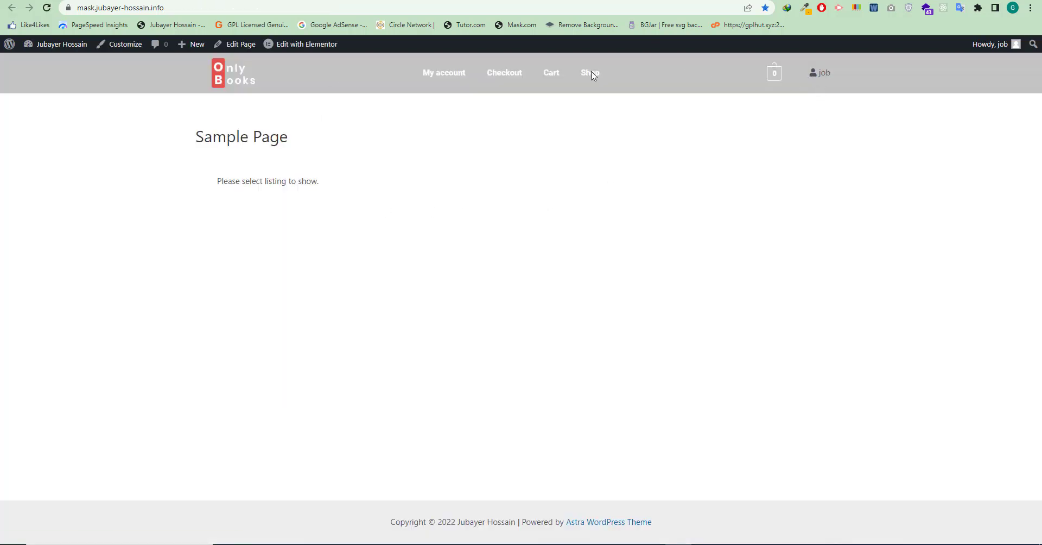
left_click_drag(819, 75, 841, 69)
left_click(814, 72)
left_click(250, 0)
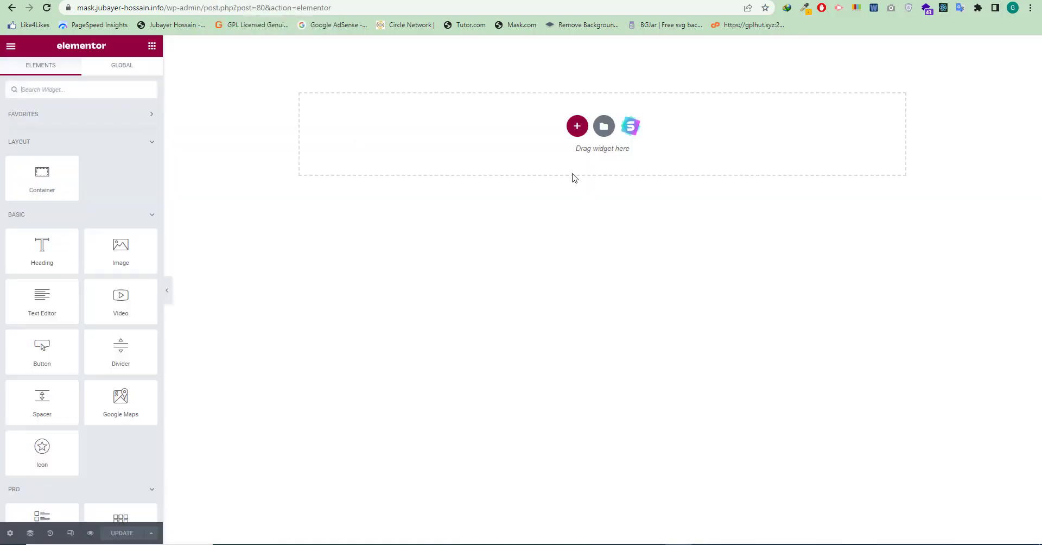
Add a row-direction container and place an image widget in it using the Only Books logo from the media library.
left_click(576, 126)
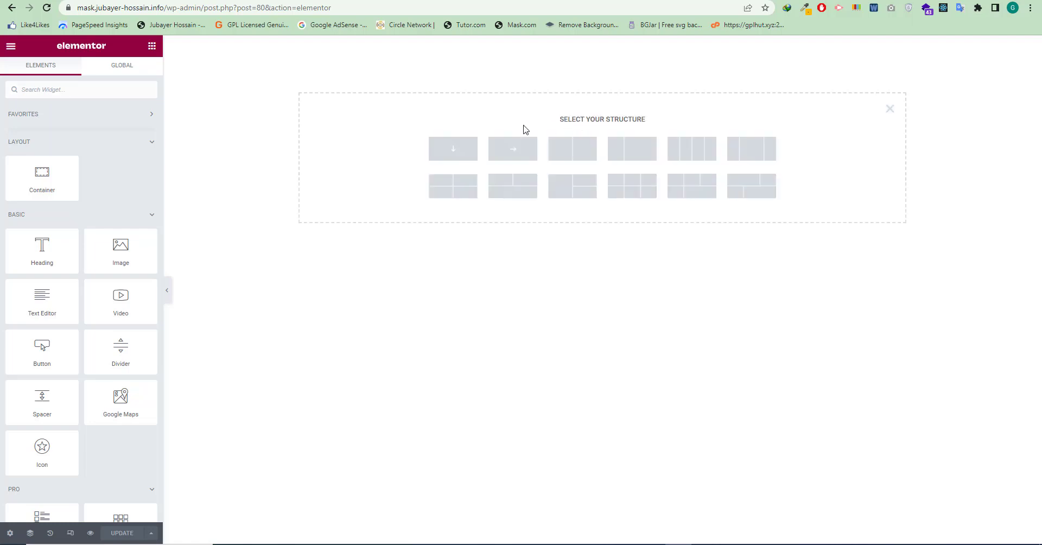
left_click(510, 154)
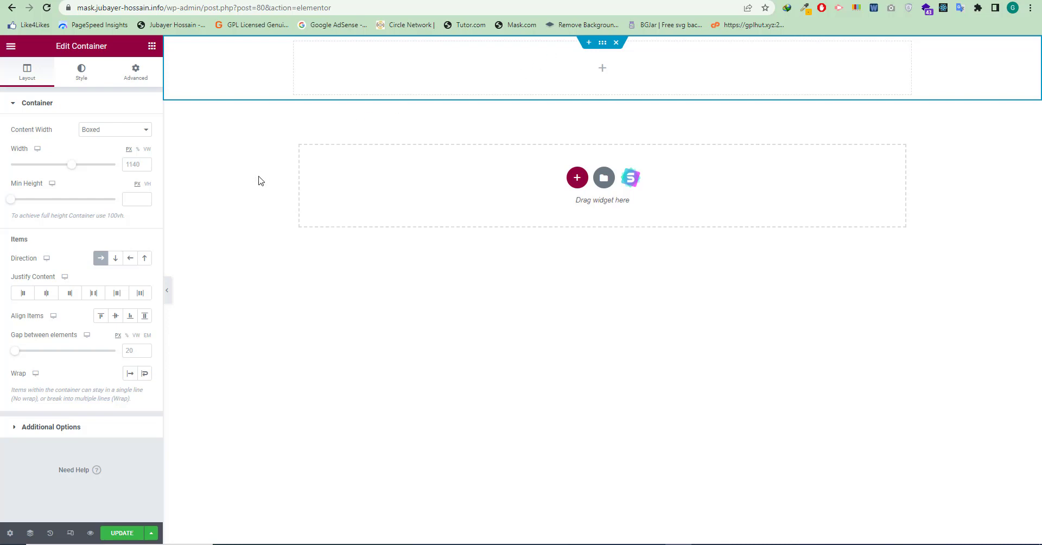
left_click(152, 47)
left_click_drag(103, 254, 517, 63)
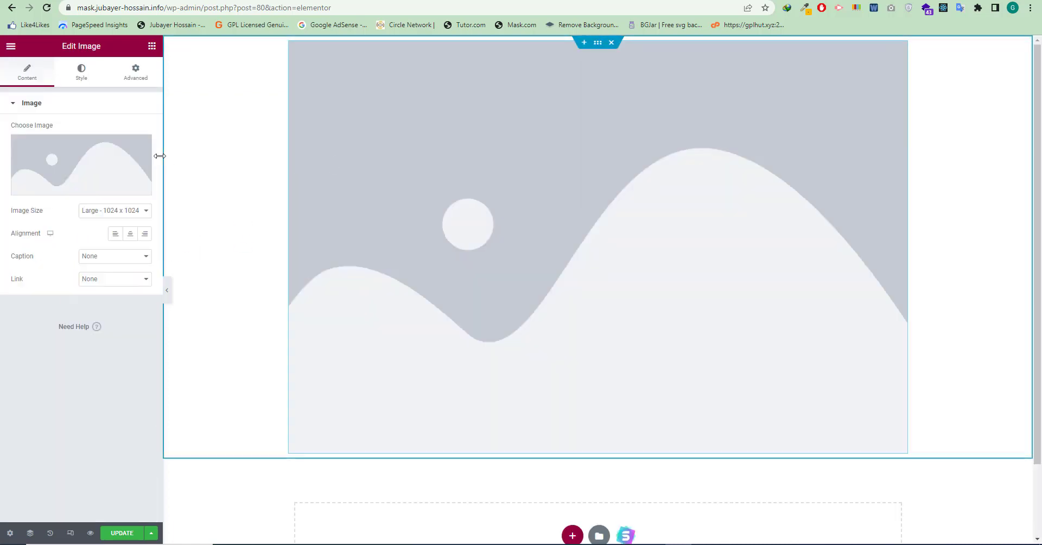
left_click(81, 157)
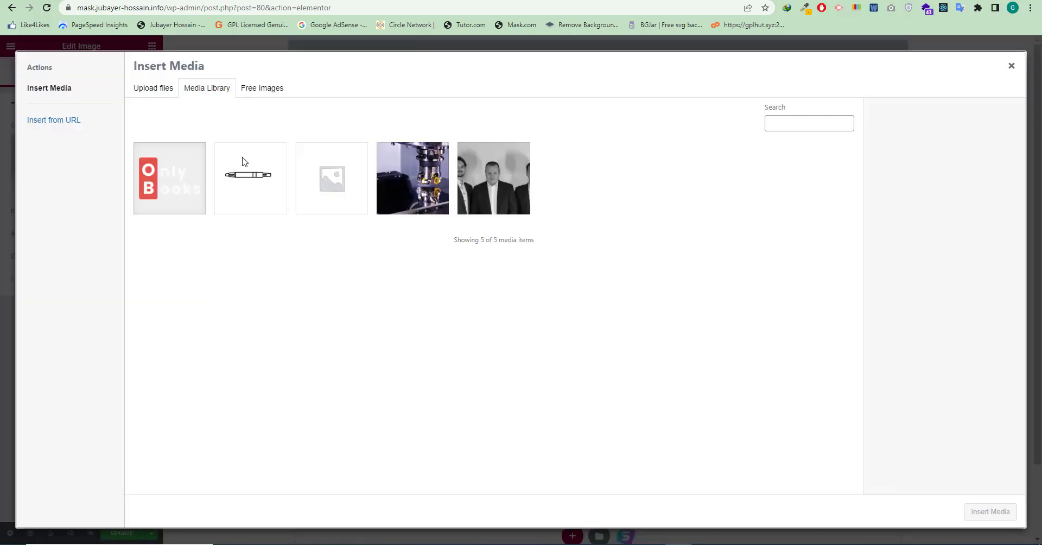
left_click(168, 179)
left_click(990, 511)
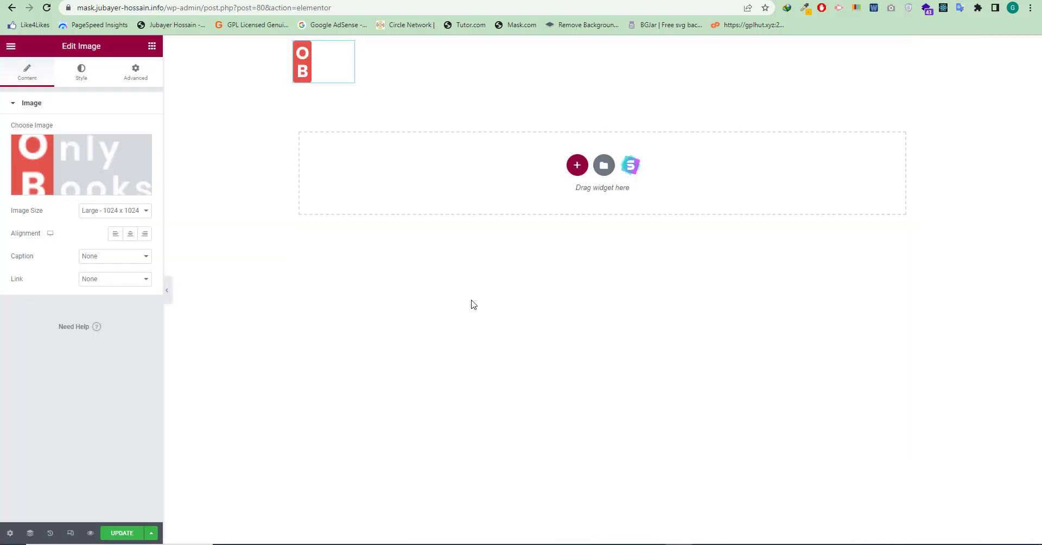
Find the Nav Menu widget and place it beside the logo in the header container.
left_click(152, 46)
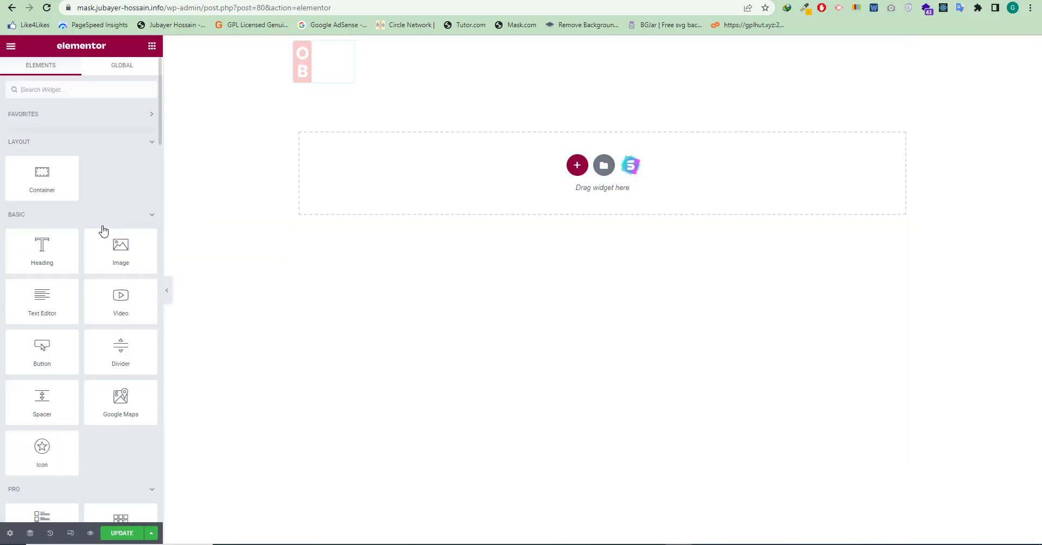
left_click(71, 96)
type("nav")
left_click_drag(116, 133, 355, 65)
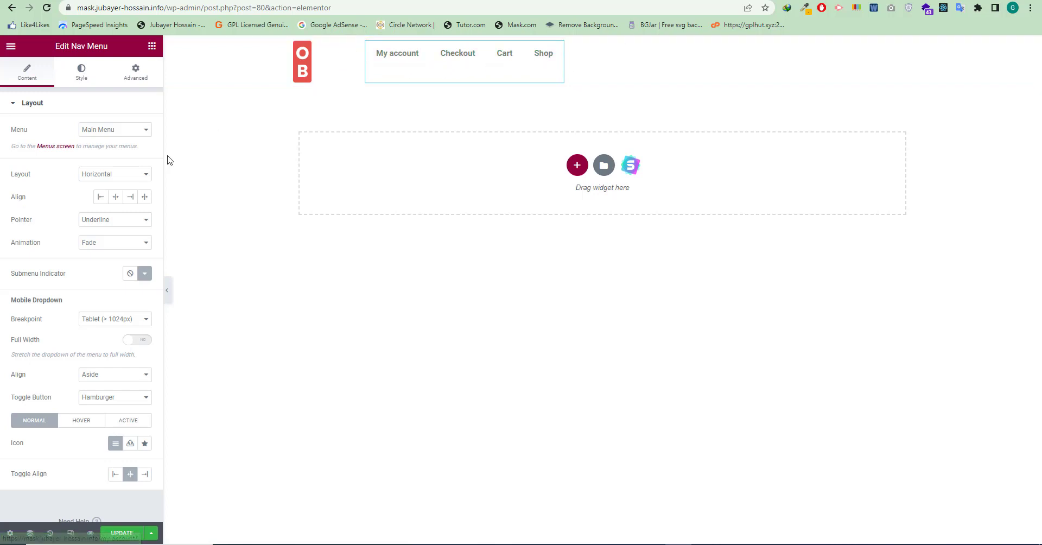
Find the Cart widget and place it after the navigation menu in the header container.
left_click(152, 46)
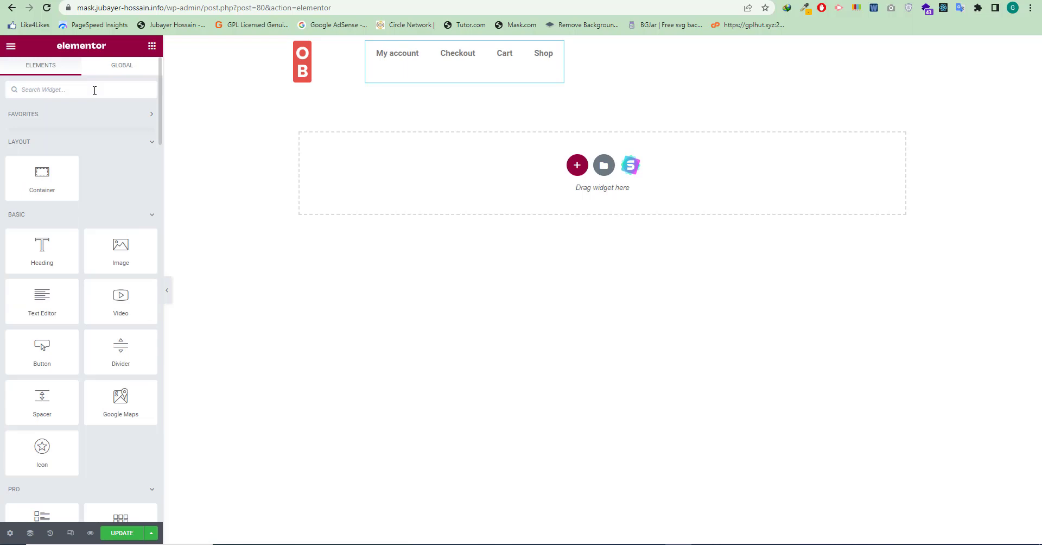
left_click(95, 91)
type("car")
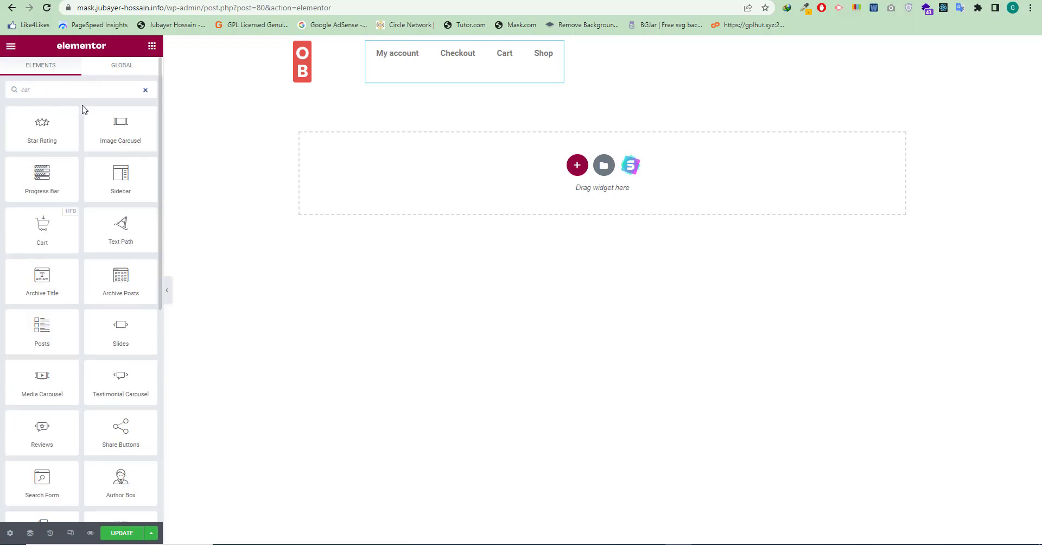
type("t")
left_click_drag(42, 131, 572, 64)
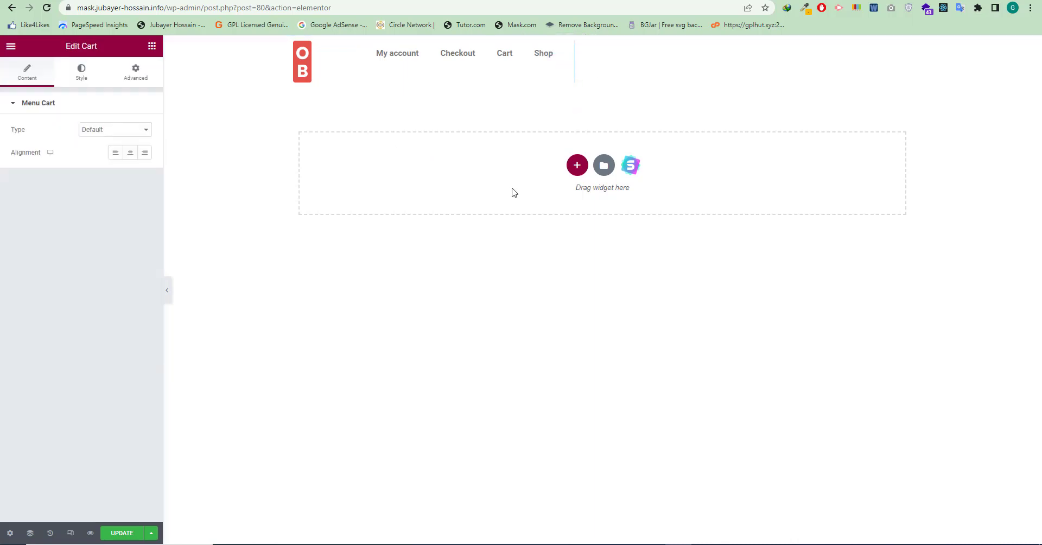
left_click(152, 46)
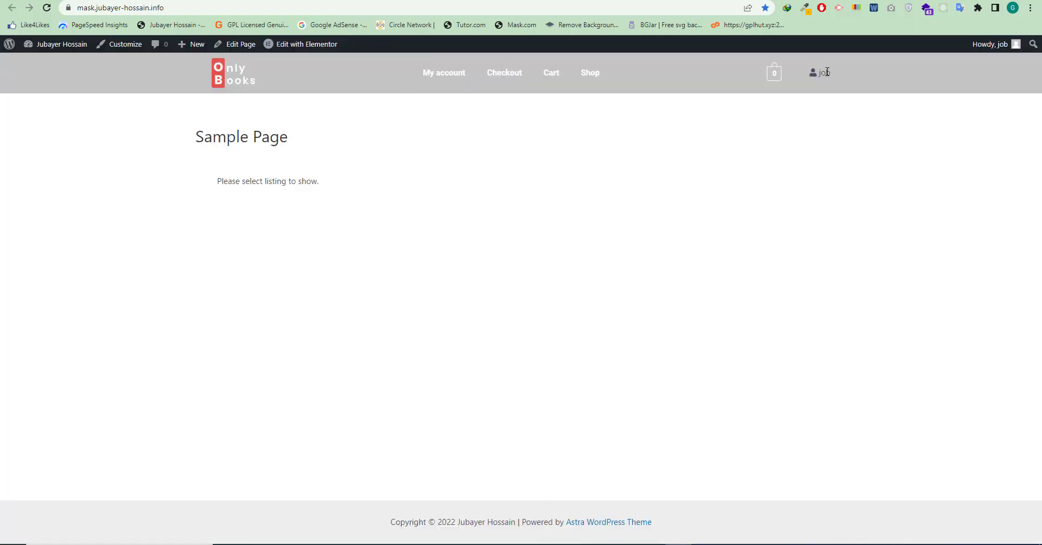
Examine the logged-in user's name shown beside the cart in the published site header.
left_click_drag(818, 72, 837, 73)
left_click(847, 76)
left_click_drag(832, 73, 838, 73)
left_click(728, 214)
Switch to the blog post on getting the username in WordPress and review its getUser PHP code and [username] shortcode.
left_click(765, 0)
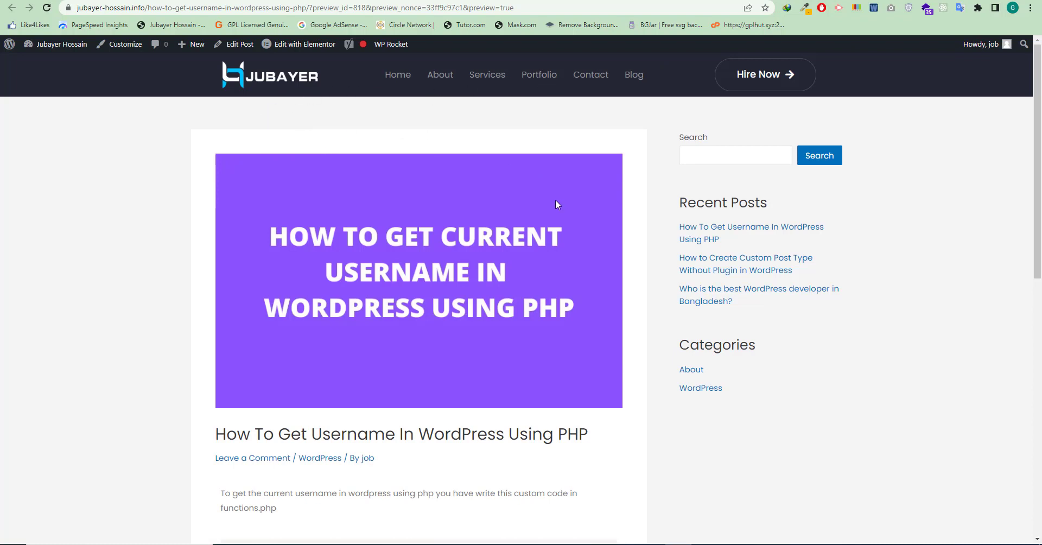
scroll(511, 256, "down", 2)
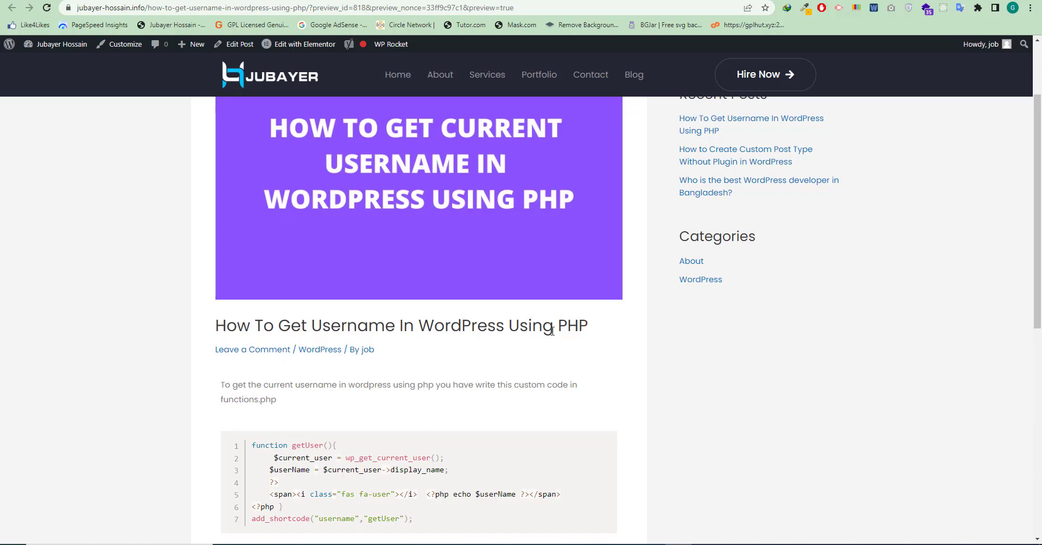
scroll(400, 345, "up", 2)
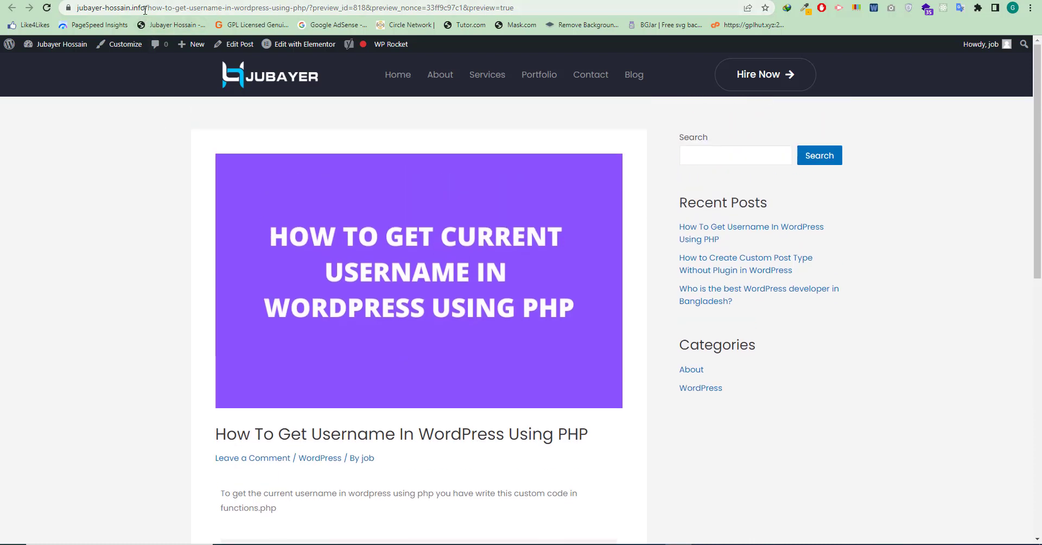
left_click_drag(145, 8, 71, 22)
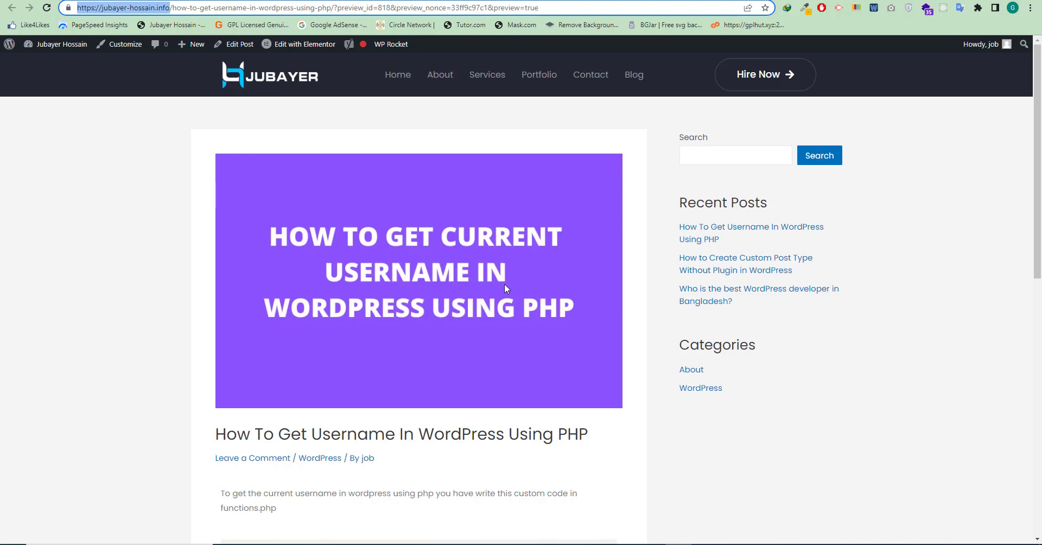
scroll(781, 416, "down", 3)
scroll(785, 417, "down", 2)
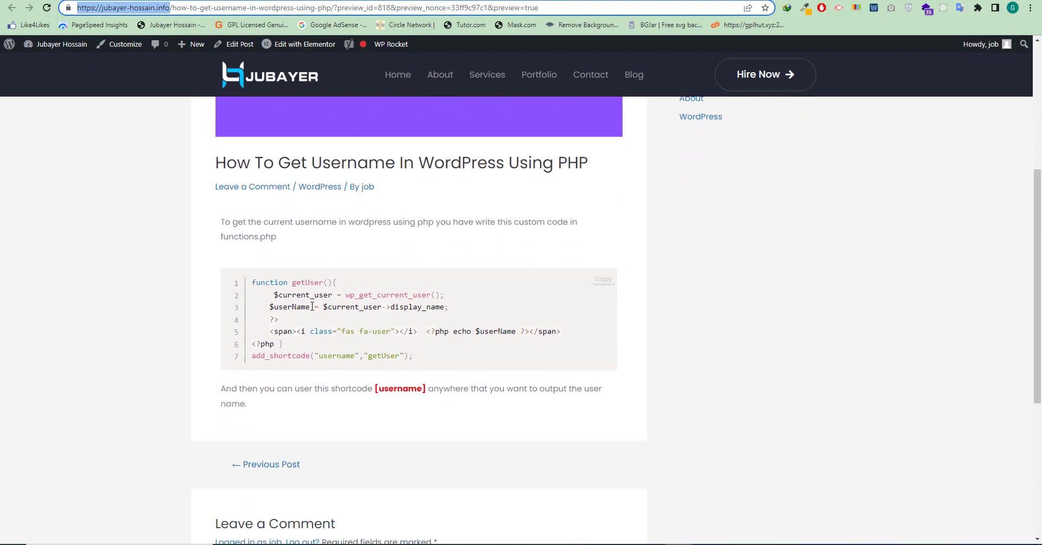
left_click_drag(253, 281, 432, 364)
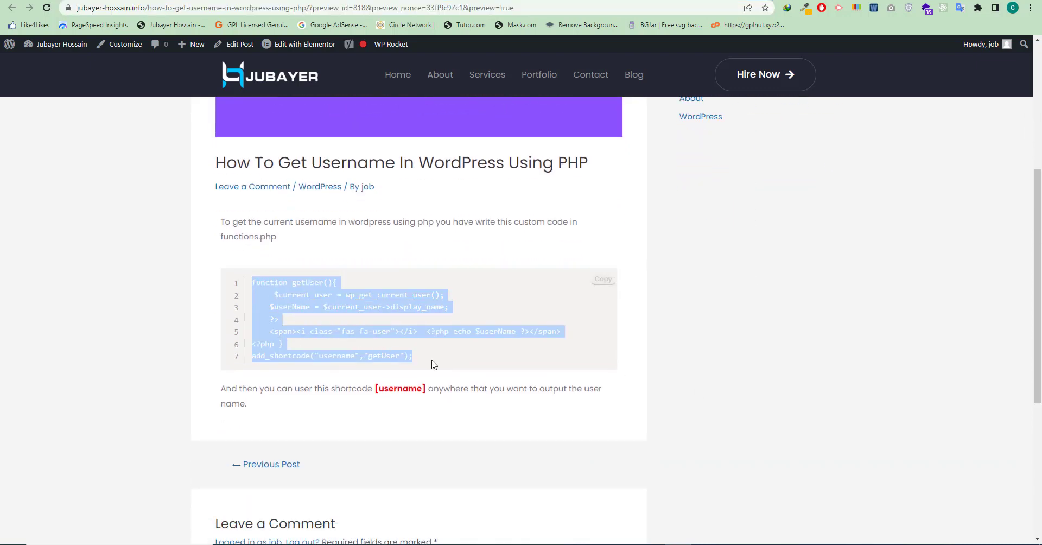
left_click(325, 327)
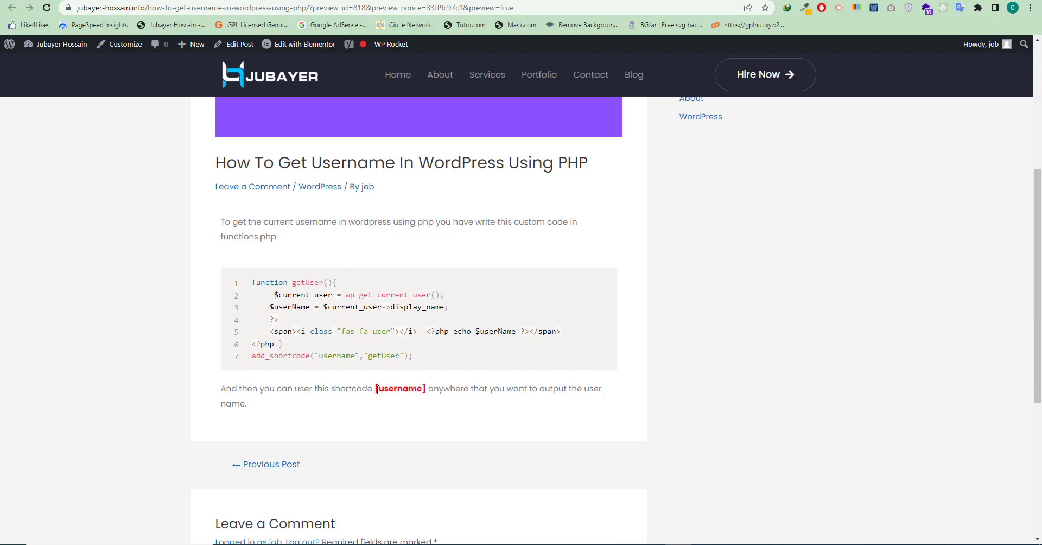
left_click_drag(377, 389, 422, 389)
left_click(403, 392)
Switch to the theme file editor and review the getUser function and its shortcode registration at the end of Astra's functions.php.
left_click(154, 1)
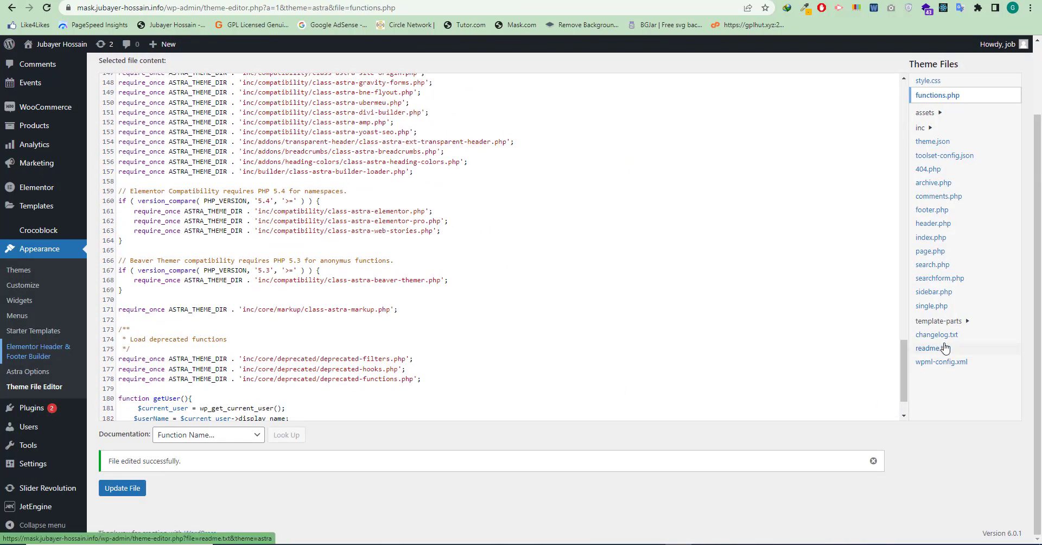
scroll(944, 349, "up", 3)
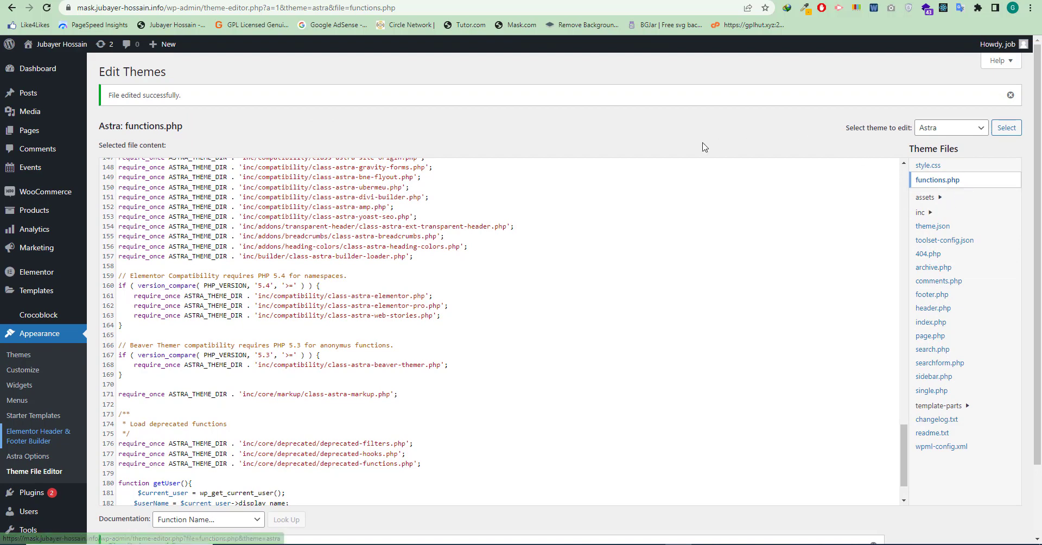
scroll(388, 317, "down", 2)
scroll(374, 328, "down", 1)
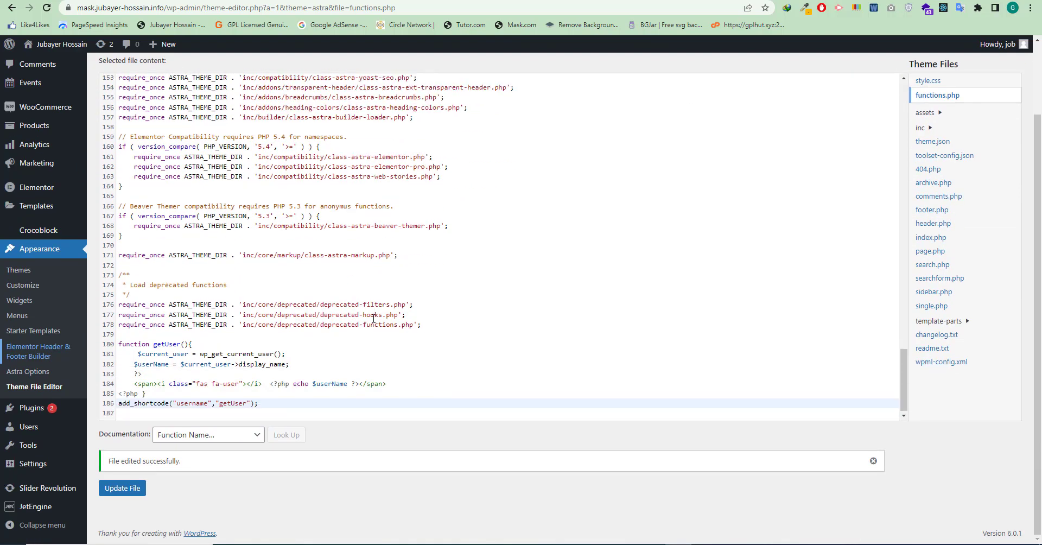
left_click_drag(120, 342, 161, 391)
left_click(157, 394)
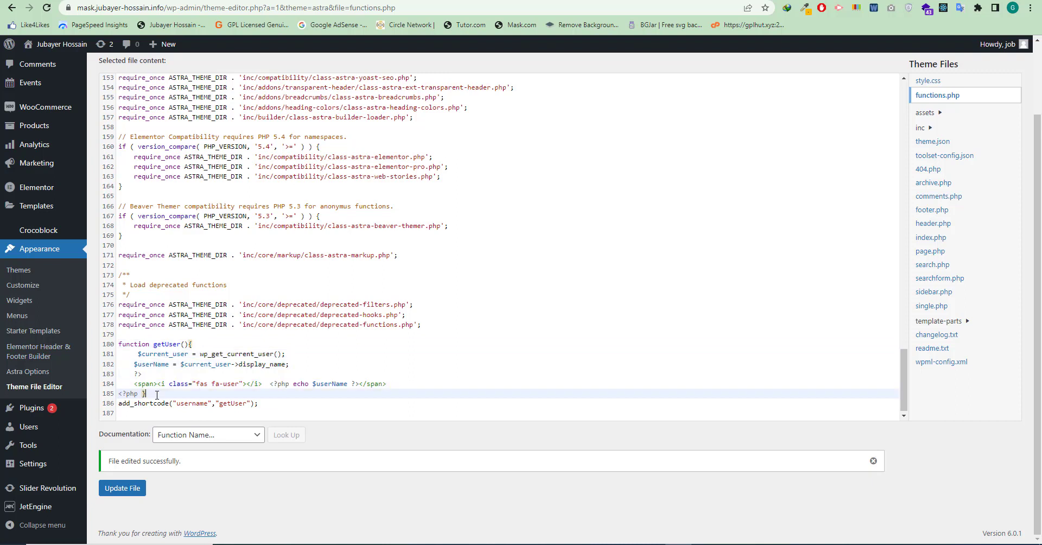
left_click(265, 402)
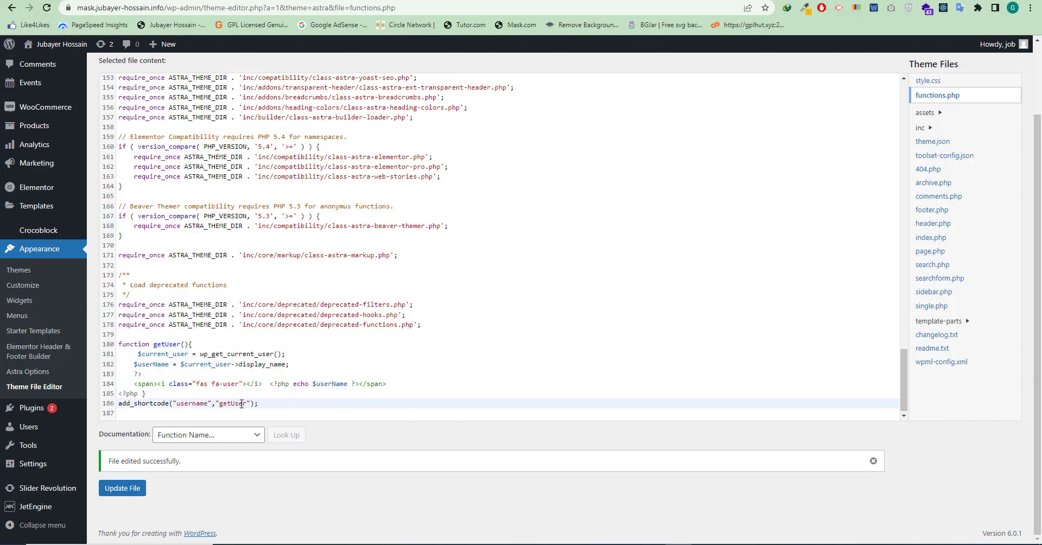
left_click_drag(208, 403, 181, 408)
left_click(187, 404)
Return to the header template in Elementor, find the Shortcode widget and place it after the cart in the header container.
key("ctrl+Tab")
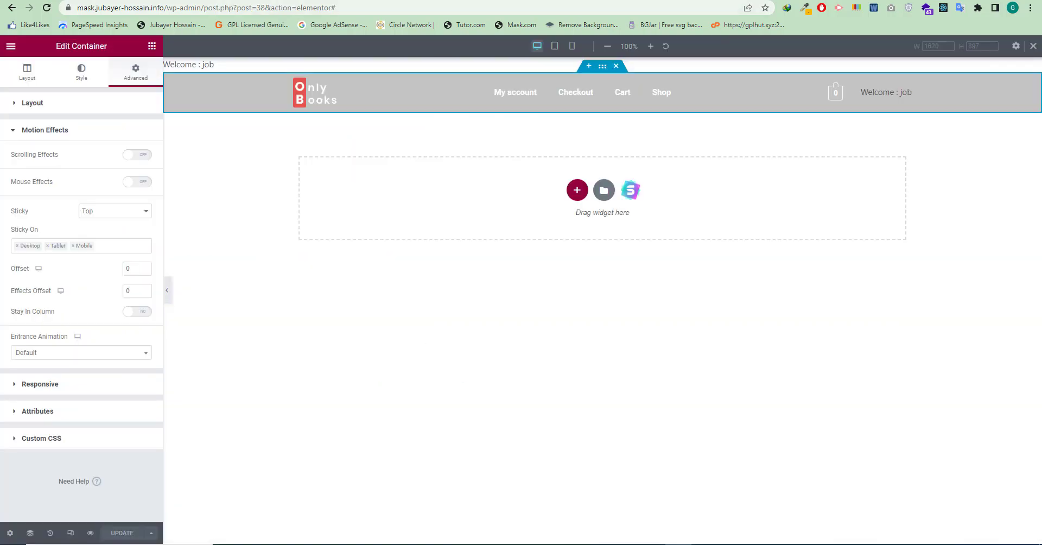
key("ctrl+Tab")
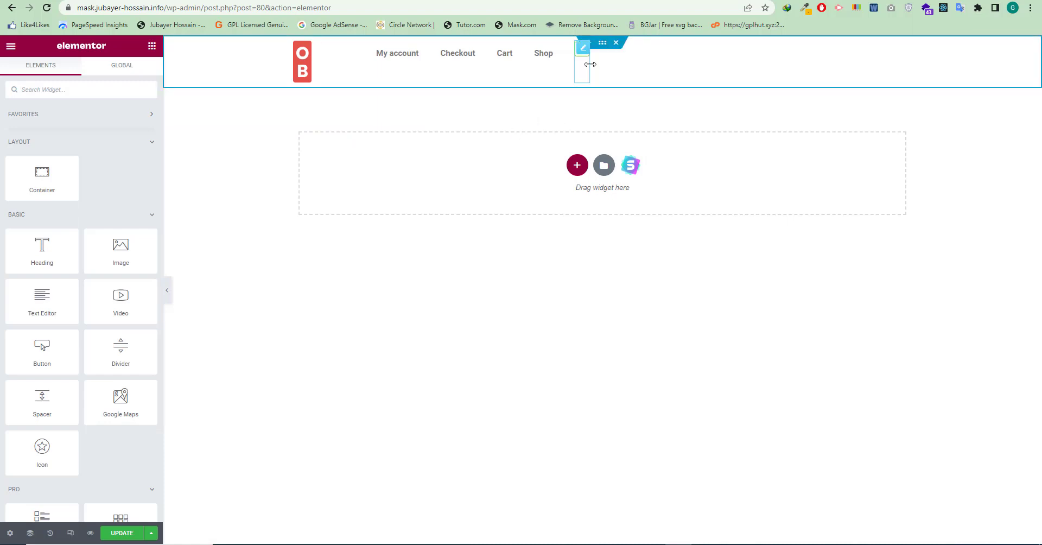
left_click(64, 93)
type("sho")
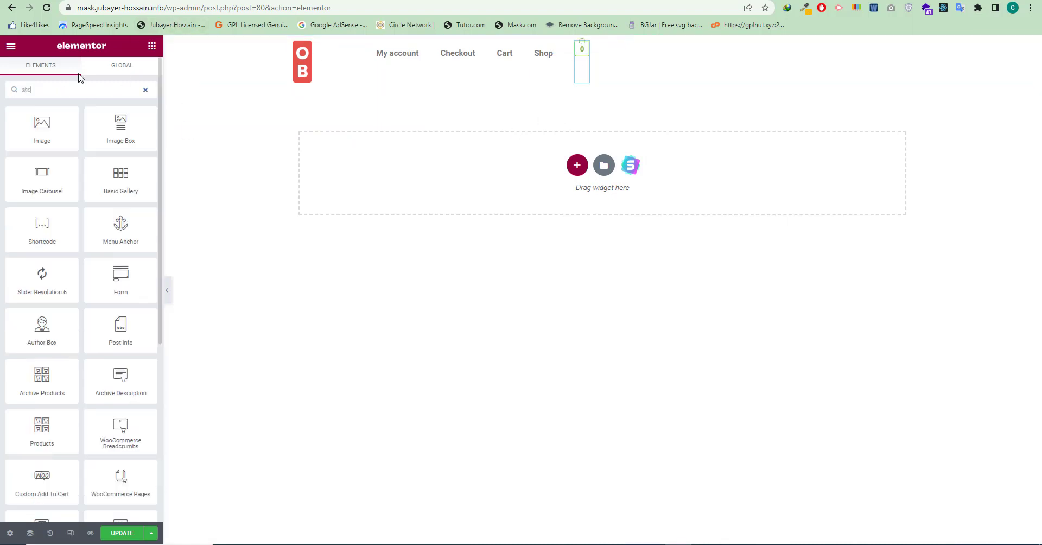
type("rt")
left_click_drag(42, 125, 591, 55)
Enter [username] as the content of the new Shortcode widget.
left_click(70, 178)
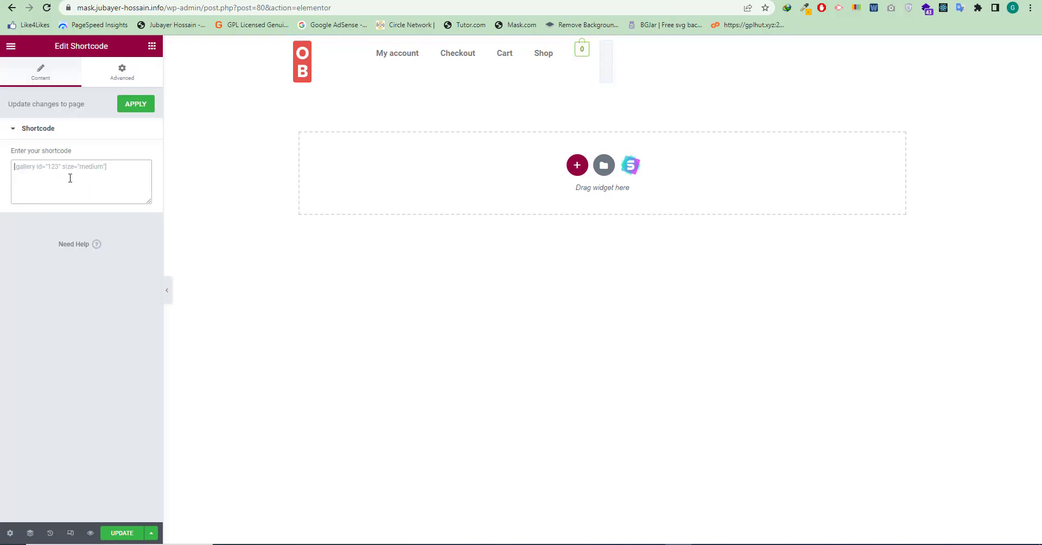
type("[use")
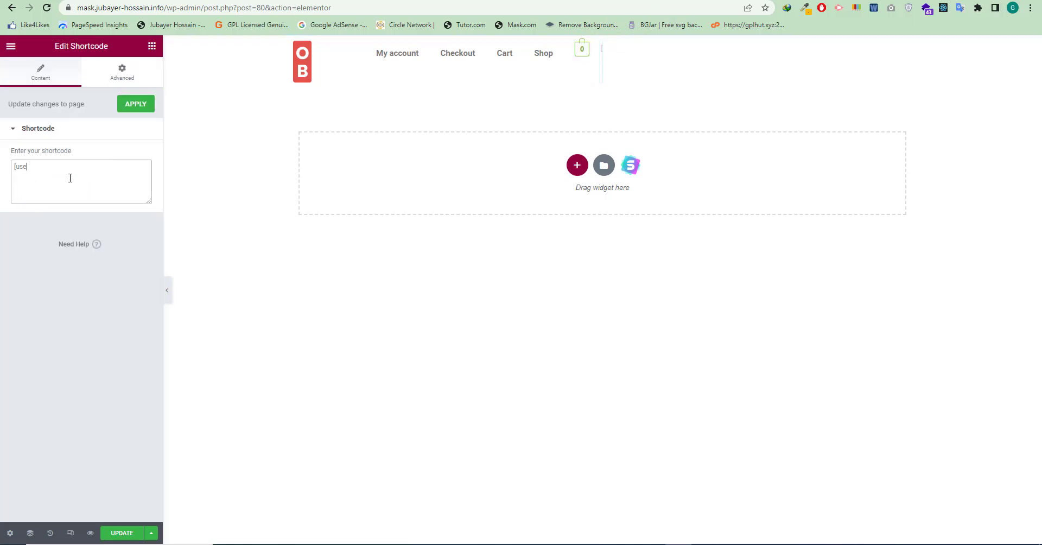
type("rname]")
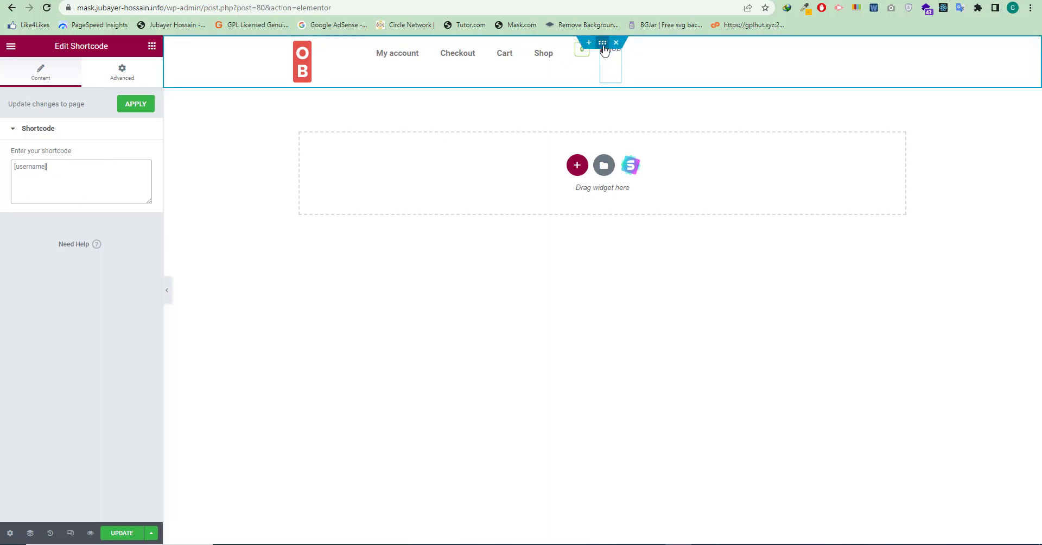
Justify the header container's content with space between and give it a classic background colour of #C8C8C8.
left_click(516, 71)
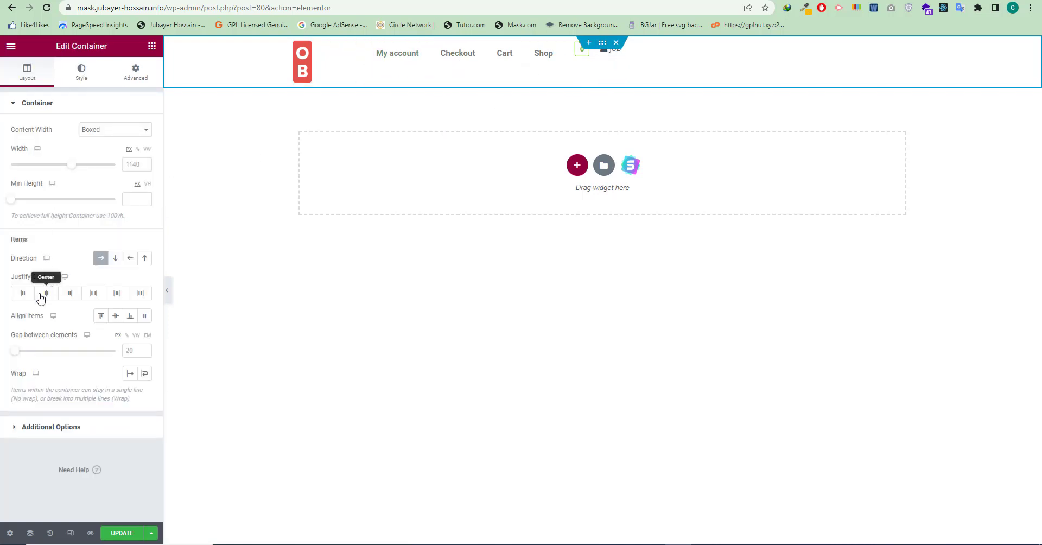
left_click(93, 294)
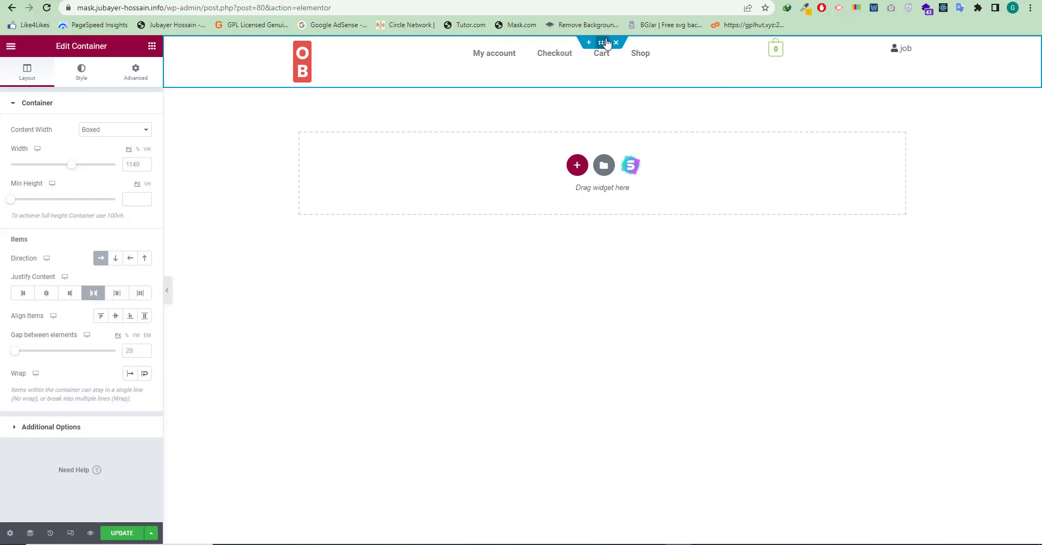
left_click(82, 72)
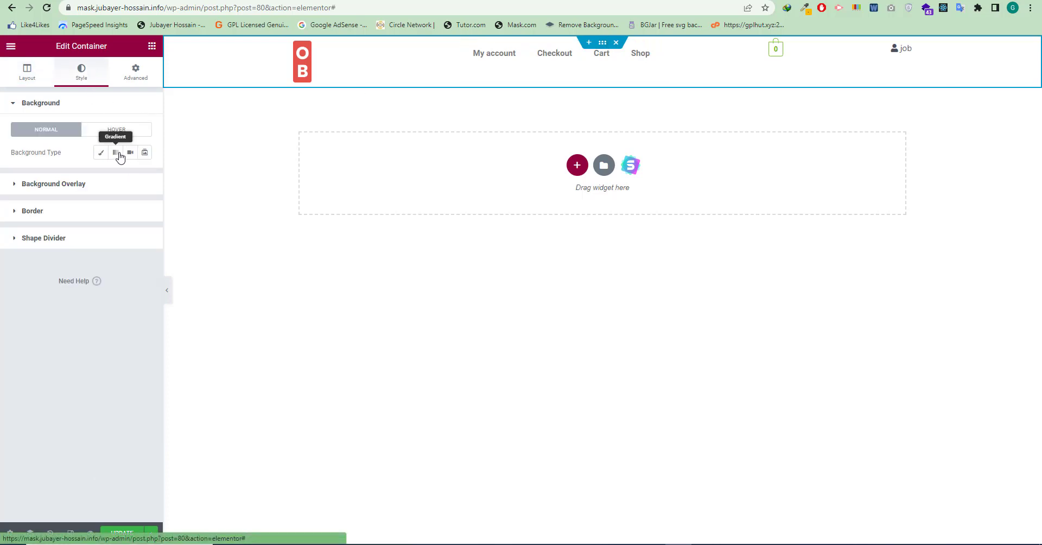
left_click(101, 153)
left_click(144, 175)
left_click_drag(65, 244, 2, 240)
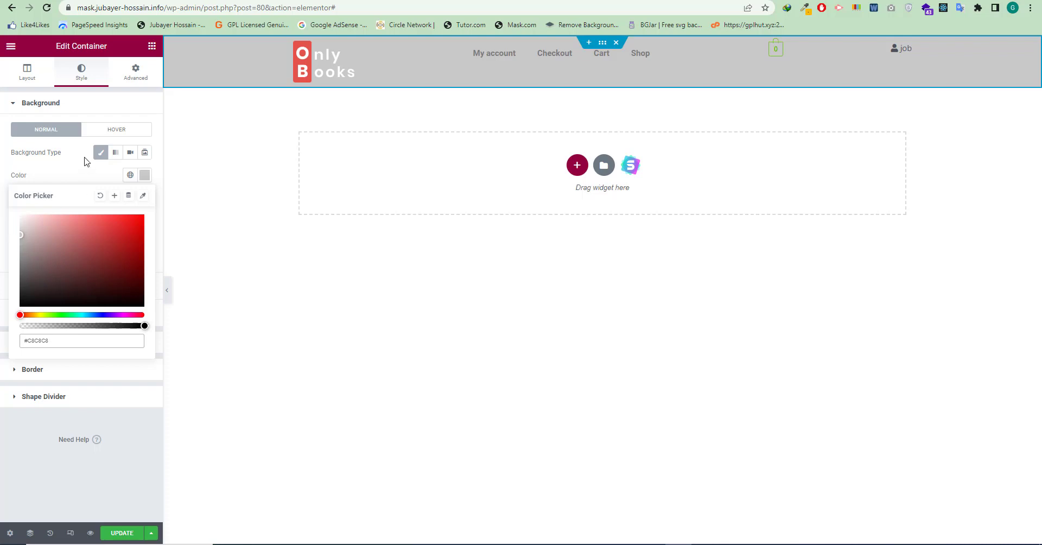
left_click(68, 178)
Align the header container's items to the centre and reduce the logo's width.
left_click(27, 72)
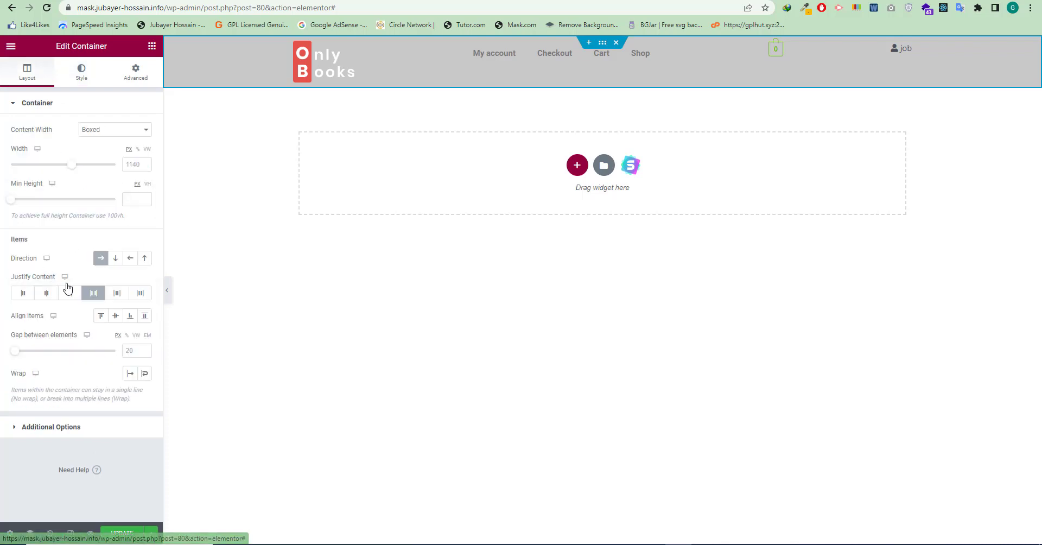
left_click(116, 320)
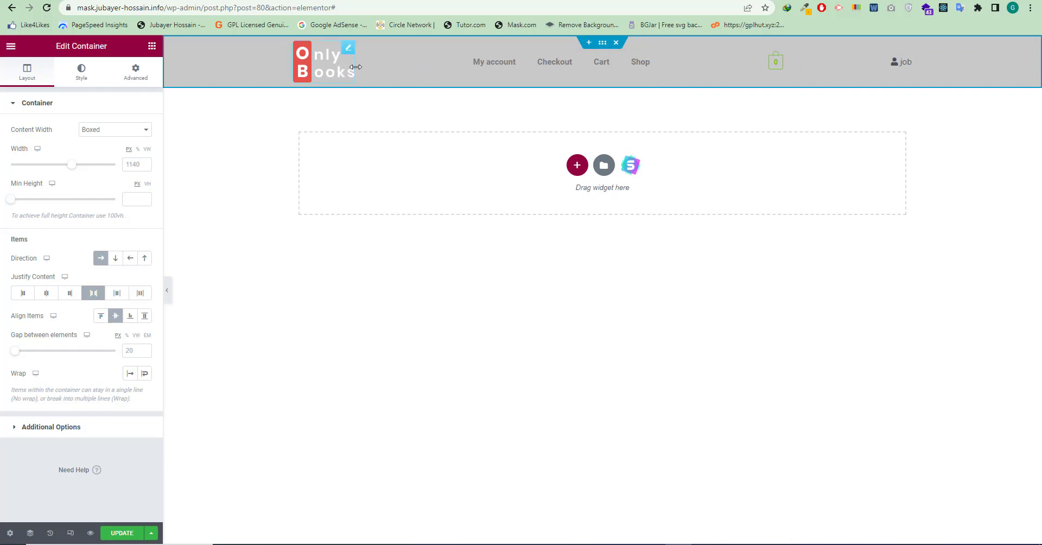
left_click_drag(356, 66, 339, 60)
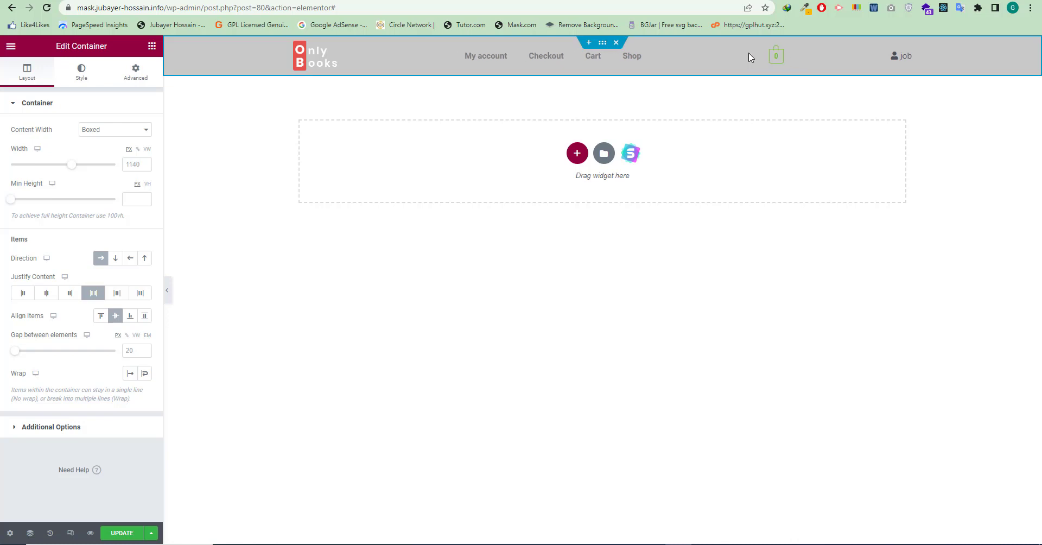
Widen the navigation menu to fill the space up to the cart and centre-align its links.
left_click_drag(650, 57, 920, 64)
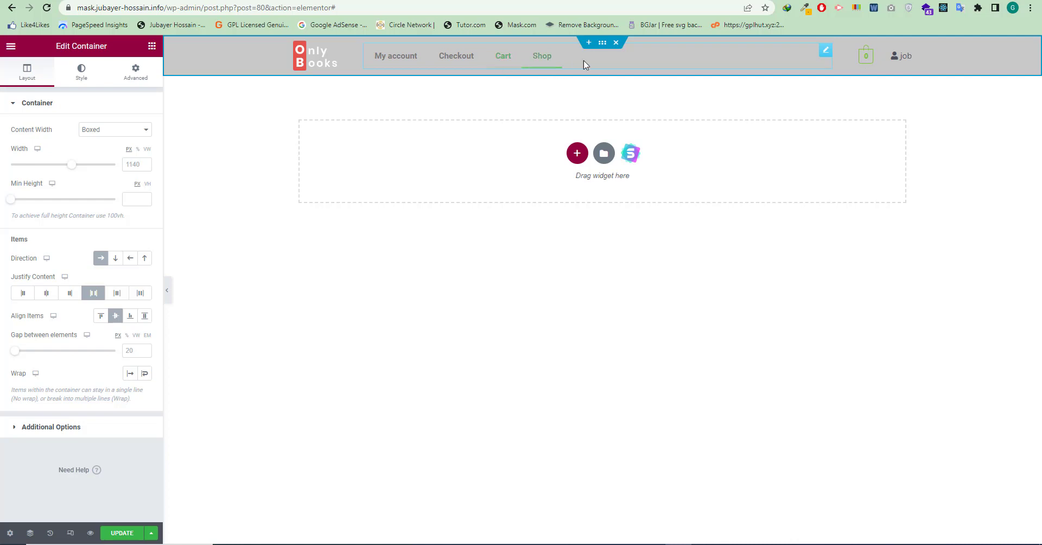
left_click(560, 60)
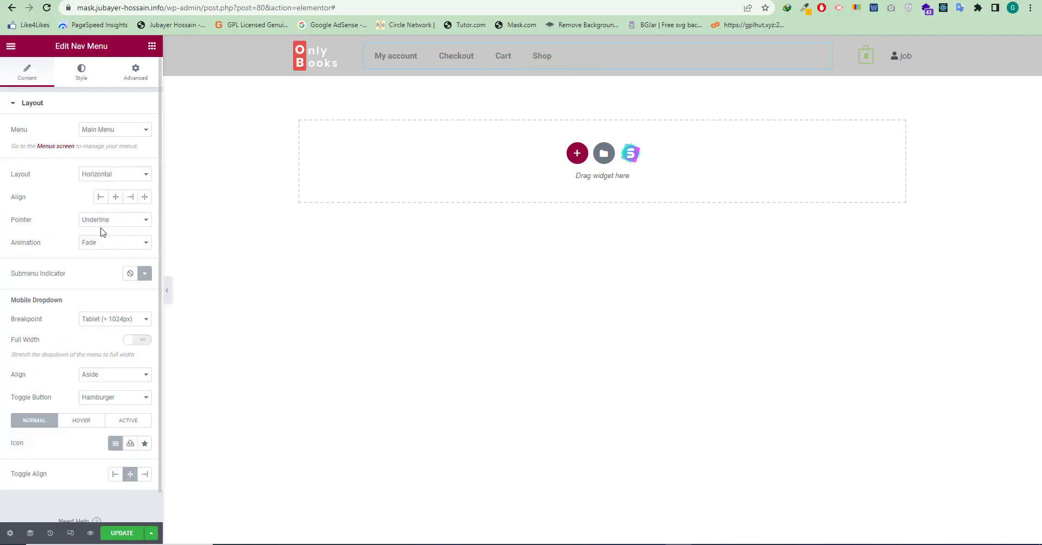
left_click(116, 197)
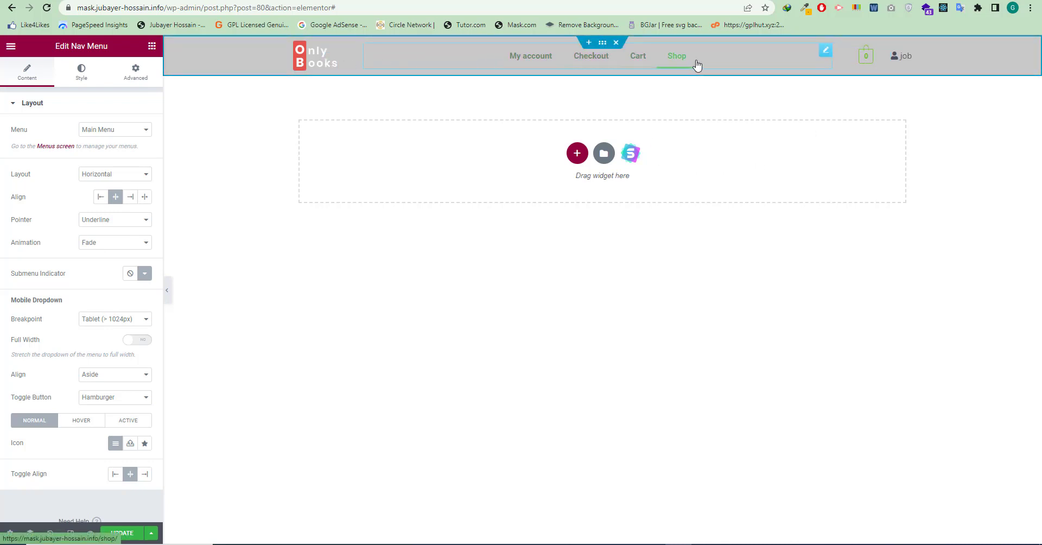
Set the navigation menu's text colour to #FFFFFF in the normal state and #000000 on hover.
left_click(82, 72)
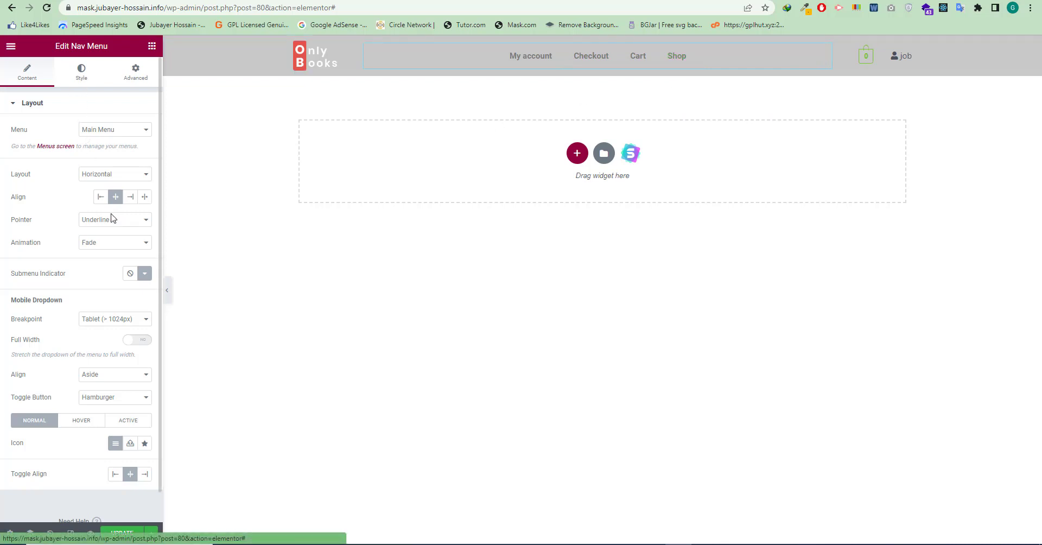
left_click(144, 175)
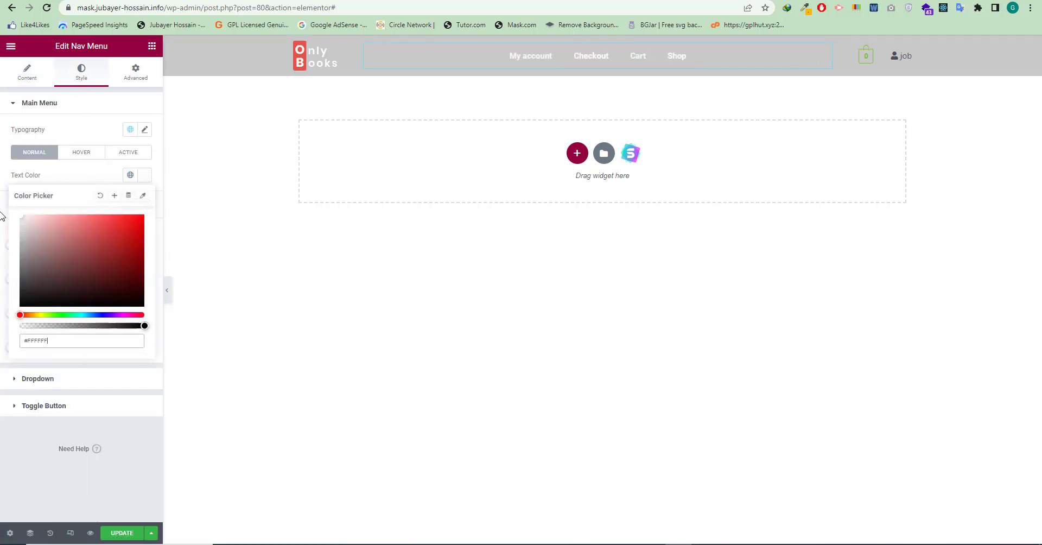
left_click(81, 152)
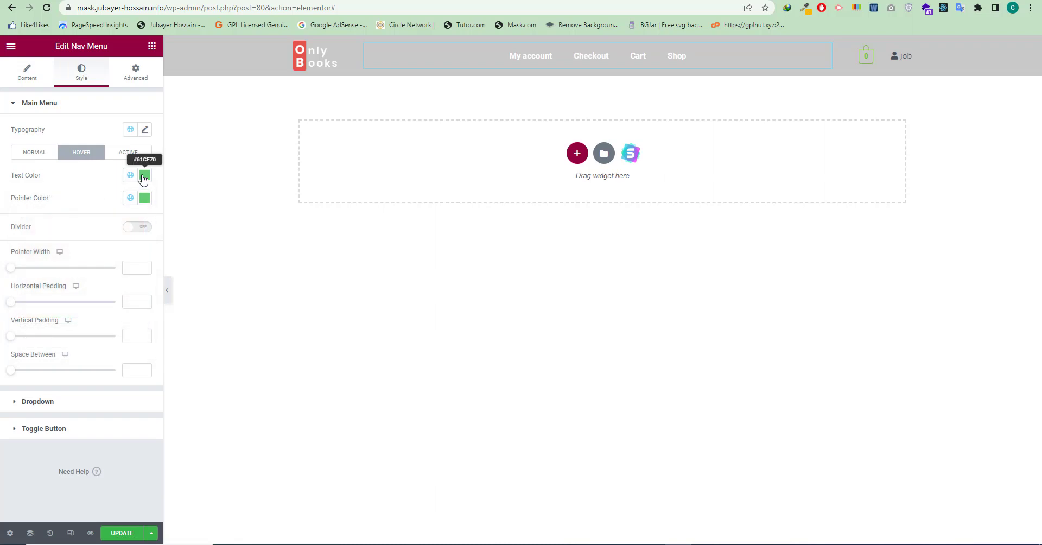
left_click(144, 175)
left_click_drag(40, 267, 11, 332)
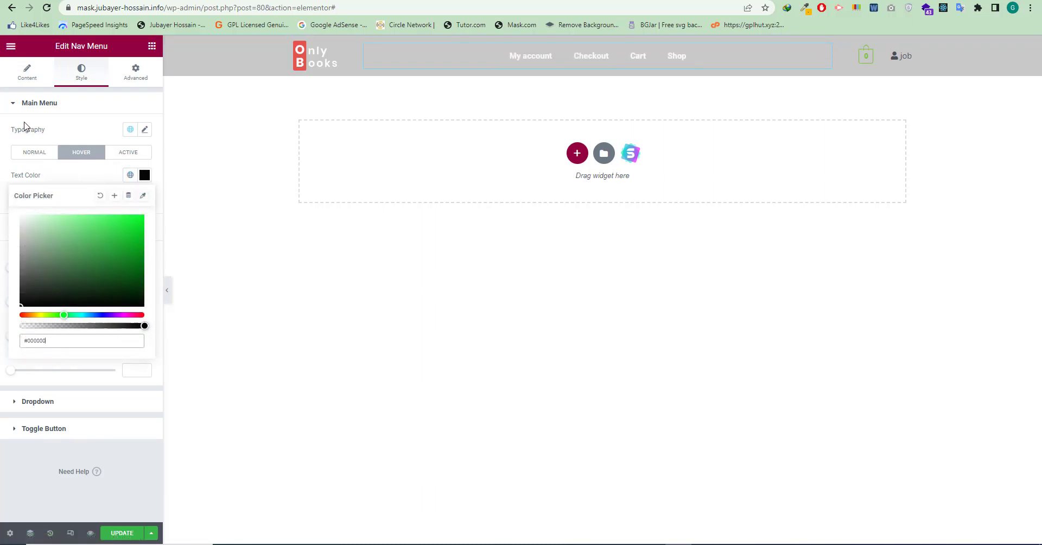
left_click(42, 152)
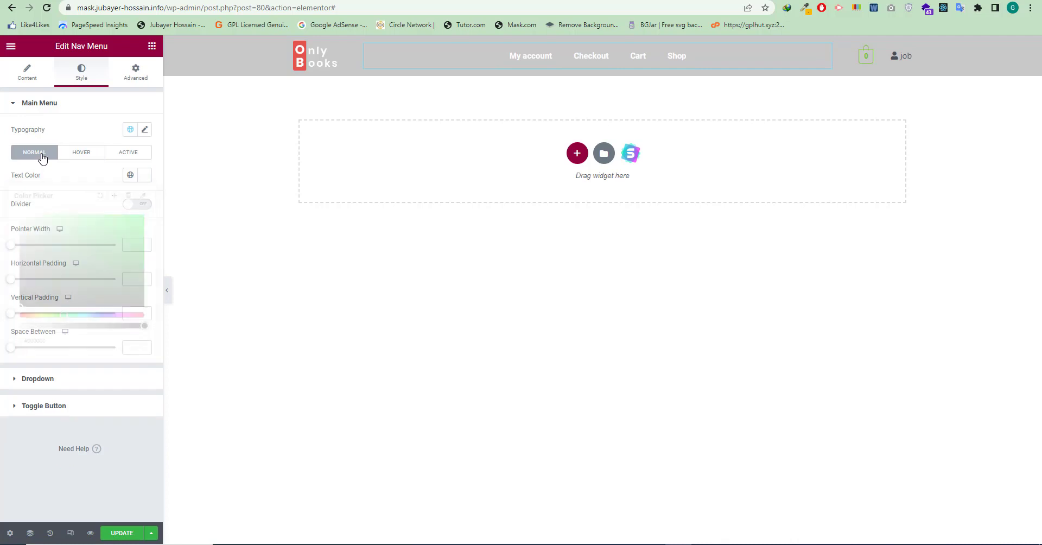
Set the navigation menu's pointer to None.
left_click(27, 72)
left_click(108, 219)
left_click(102, 230)
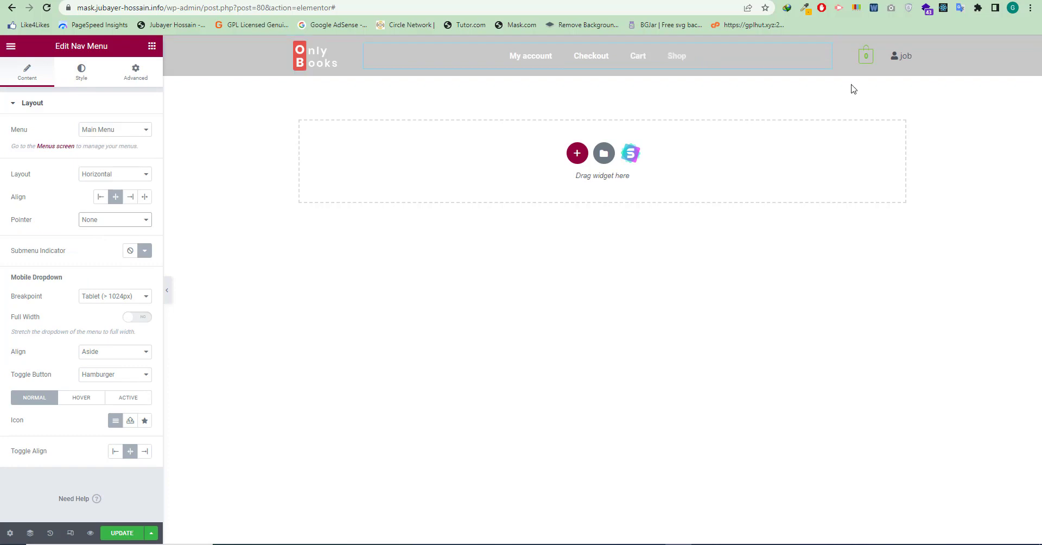
Set the header cart's text colour to #FFFFFF and its border colour to white.
left_click(861, 57)
left_click(84, 73)
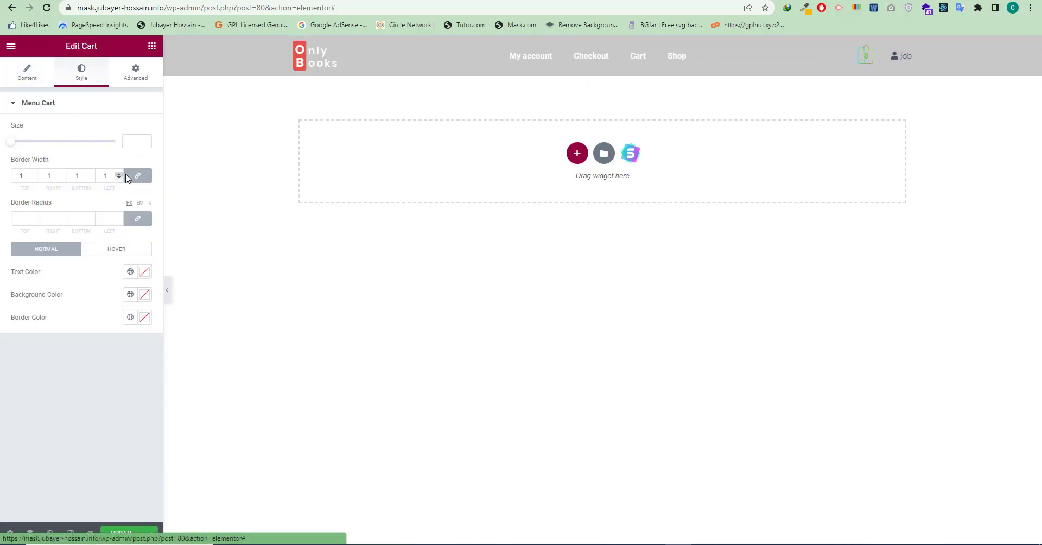
left_click(144, 273)
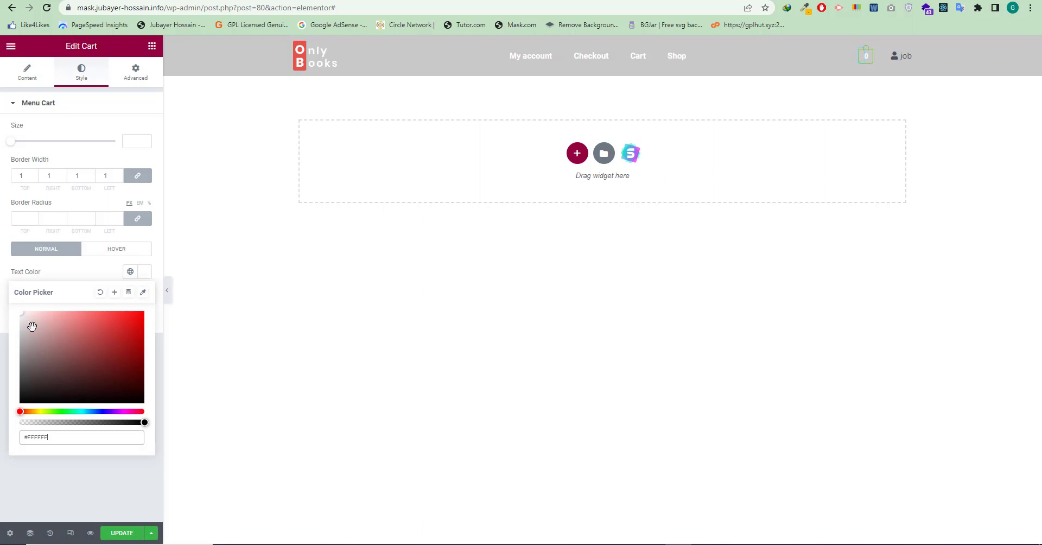
left_click(94, 279)
left_click(144, 318)
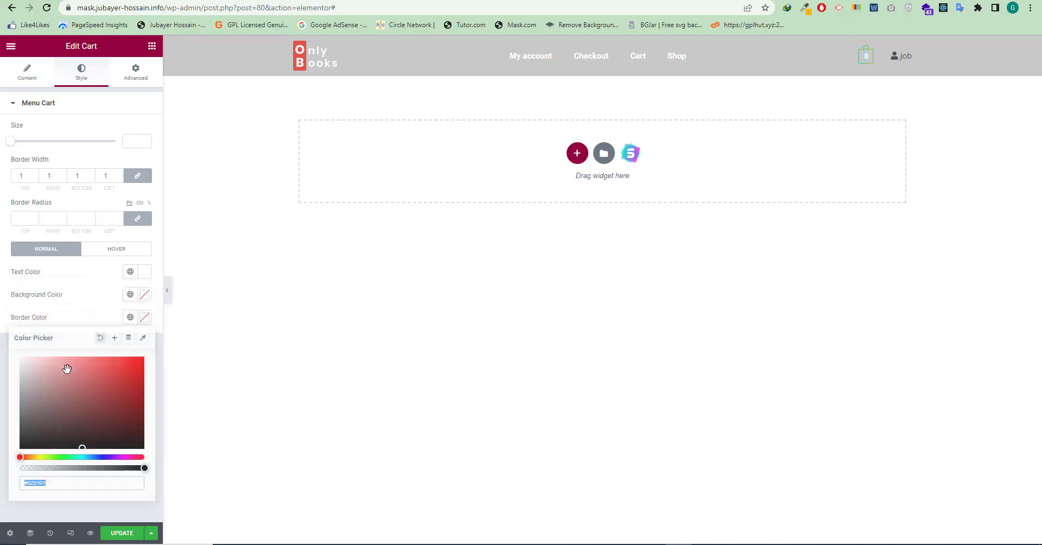
left_click(94, 300)
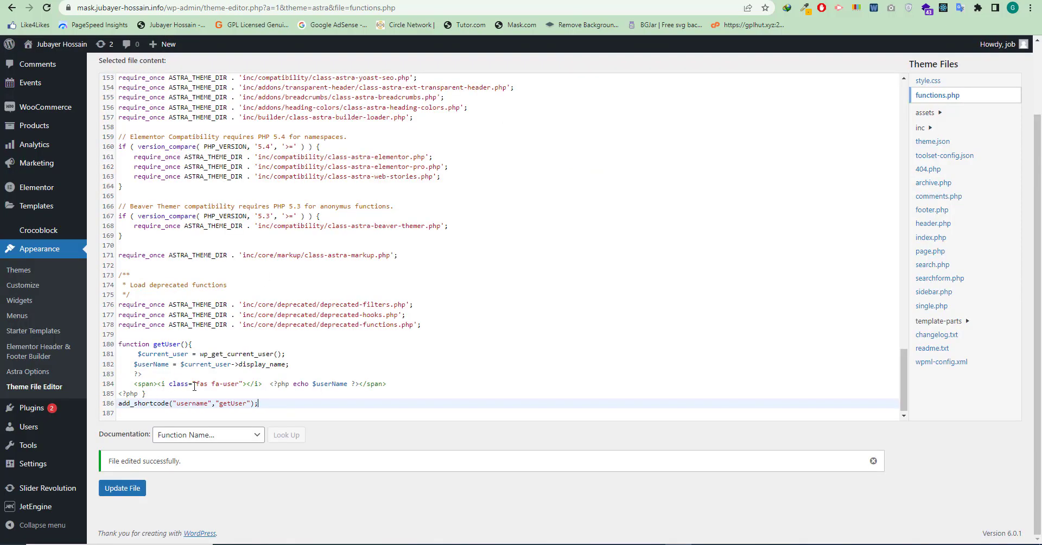
Examine the user icon markup in the shortcode code of functions.php and the older Header template in Elementor.
left_click_drag(196, 385, 209, 384)
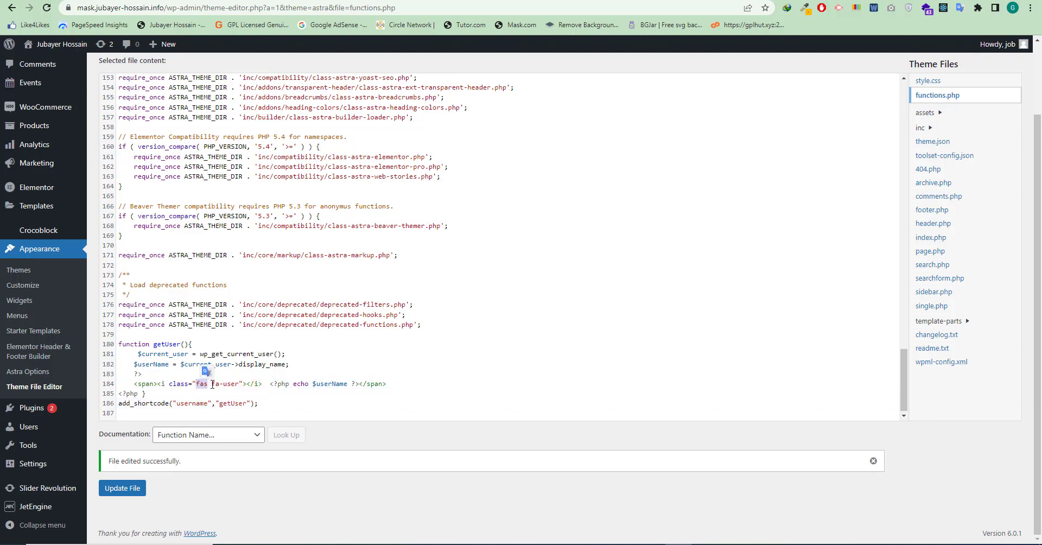
left_click(182, 386)
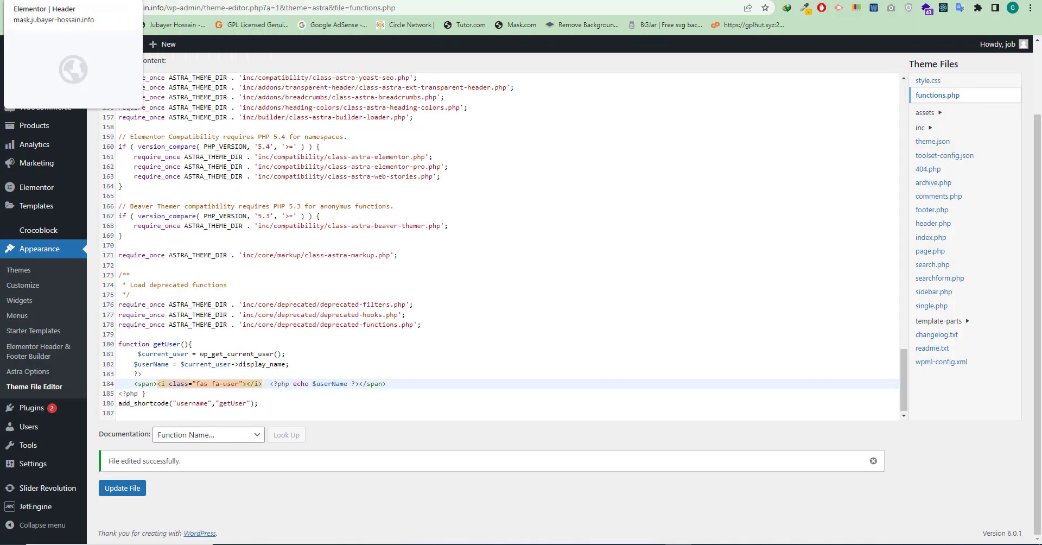
left_click(41, 0)
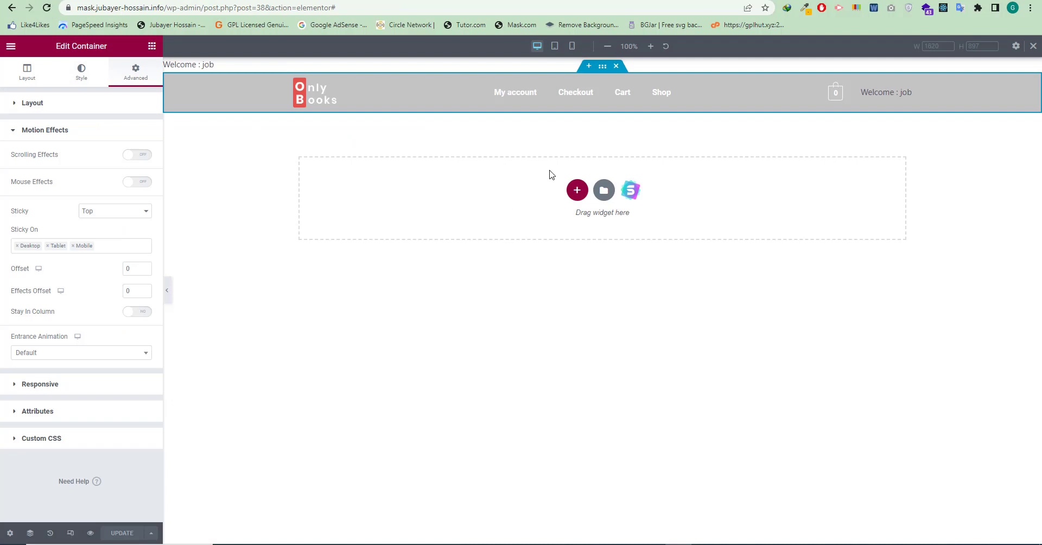
left_click(616, 66)
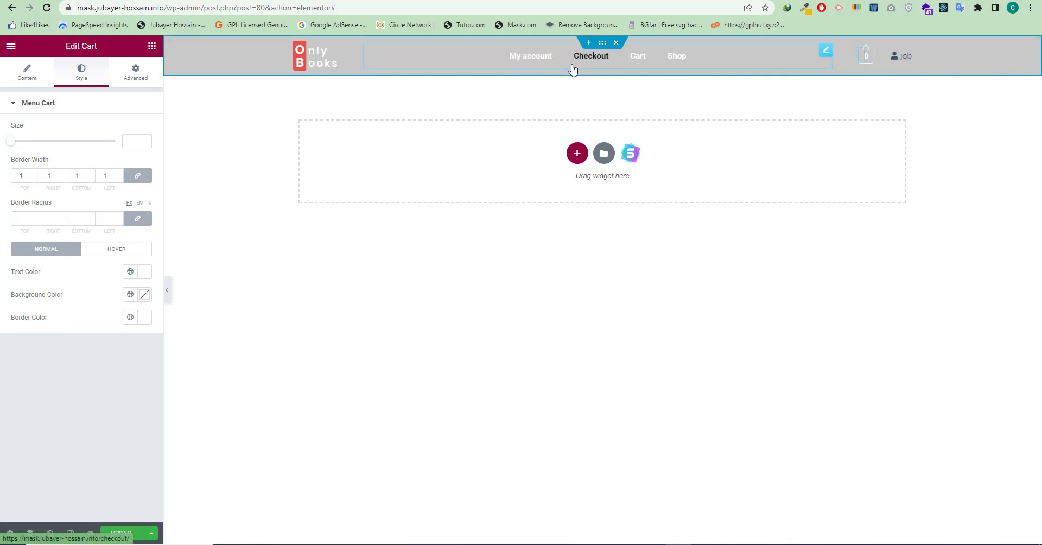
Set the header container's Justify Content to Space Around in the tablet view, and switch to the mobile view.
left_click(70, 532)
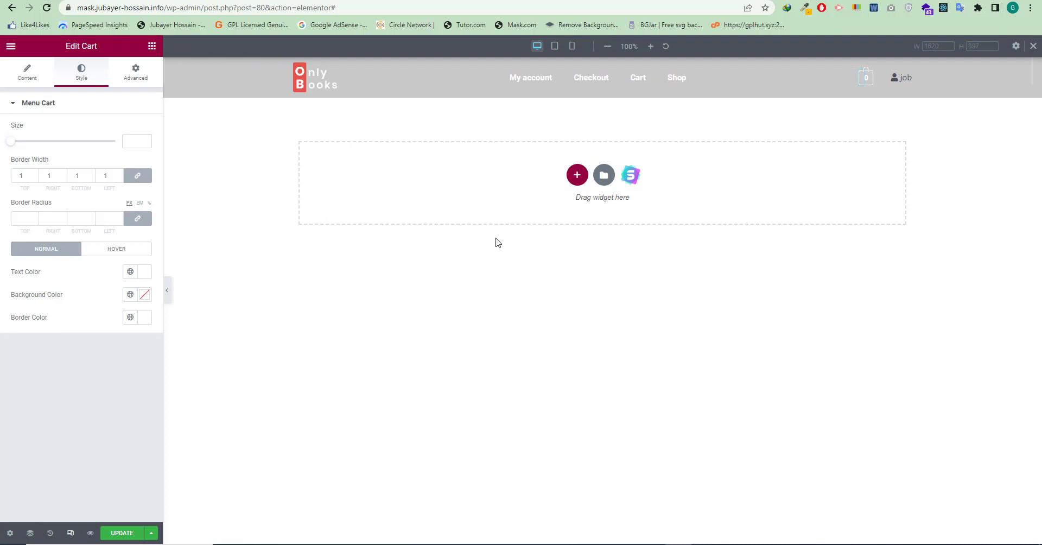
left_click(554, 46)
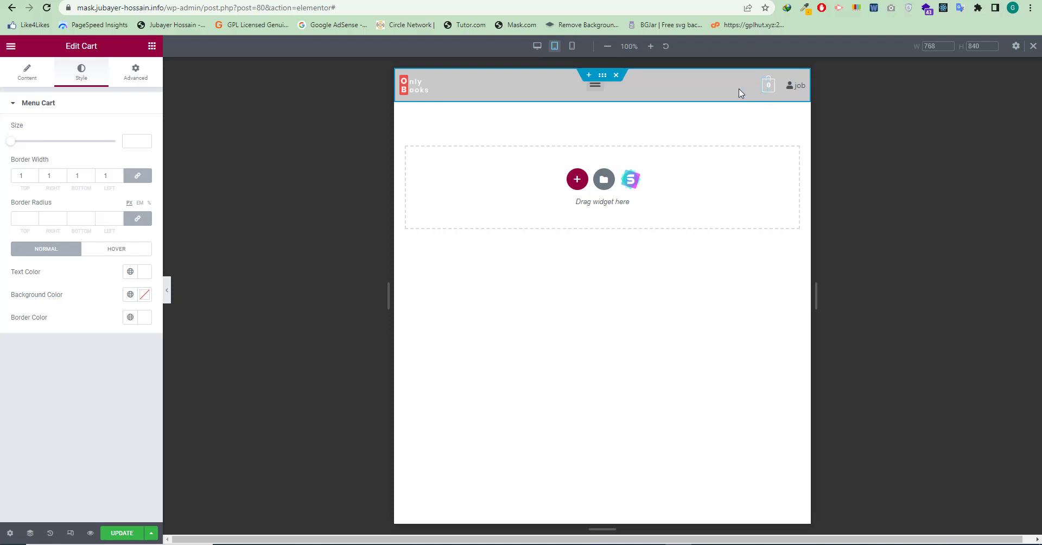
left_click(601, 77)
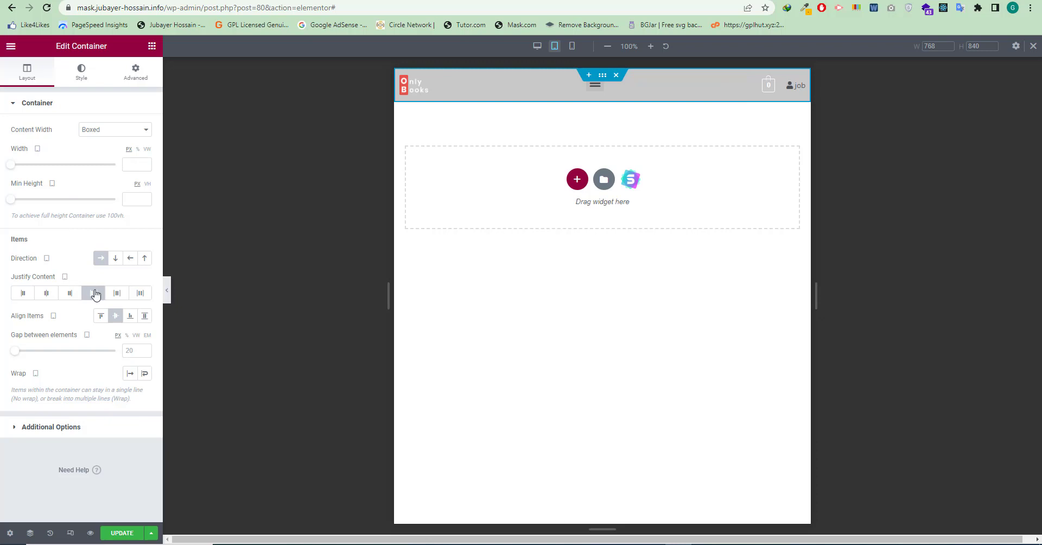
left_click(113, 296)
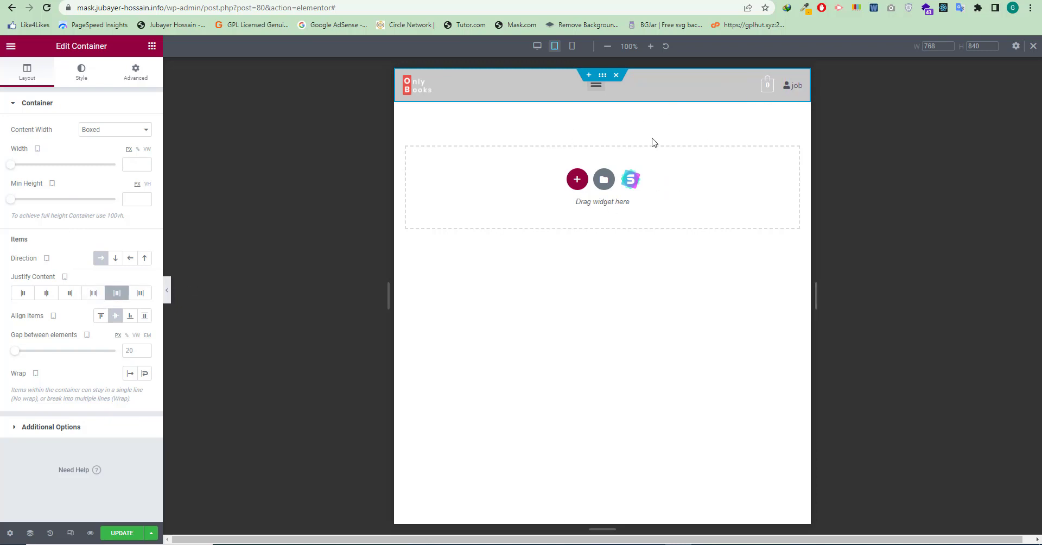
left_click(572, 47)
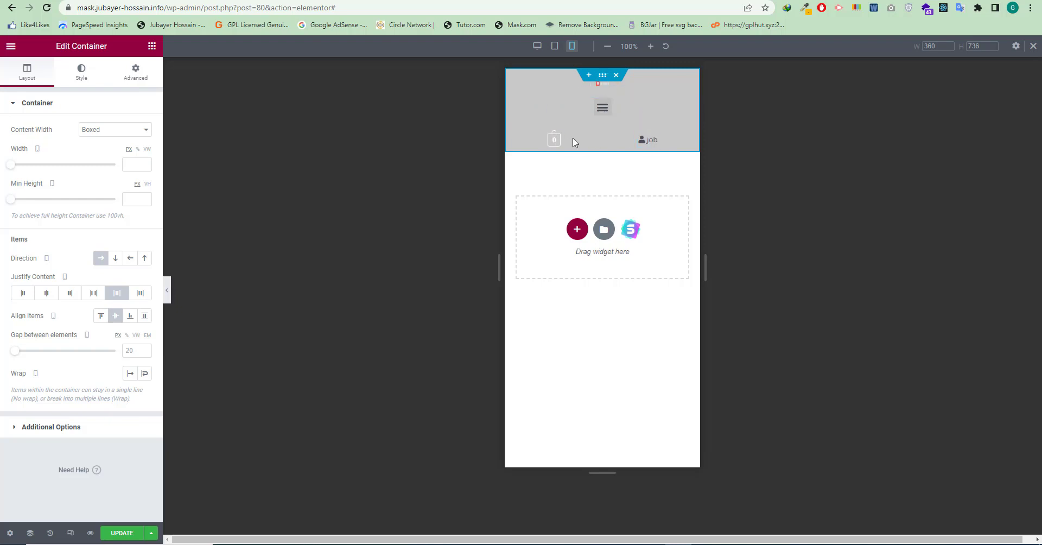
Try No Wrap on the header container in the mobile view, and clear that setting again.
left_click(603, 79)
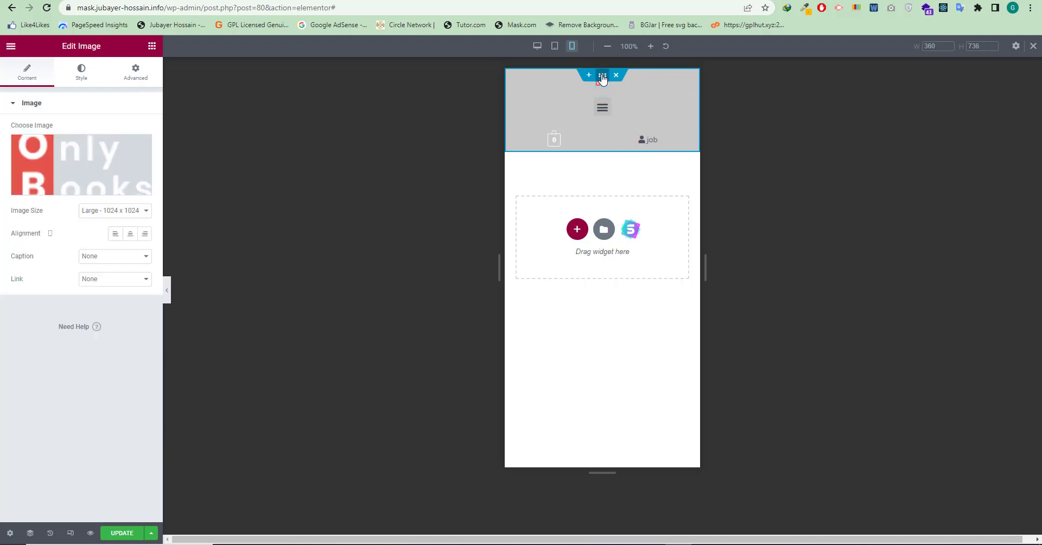
left_click(602, 76)
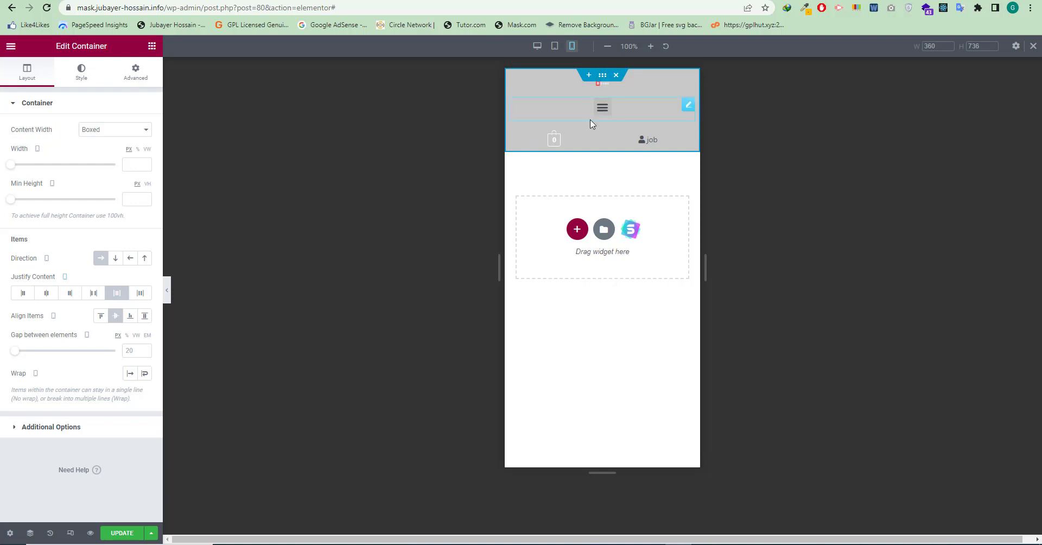
left_click(130, 374)
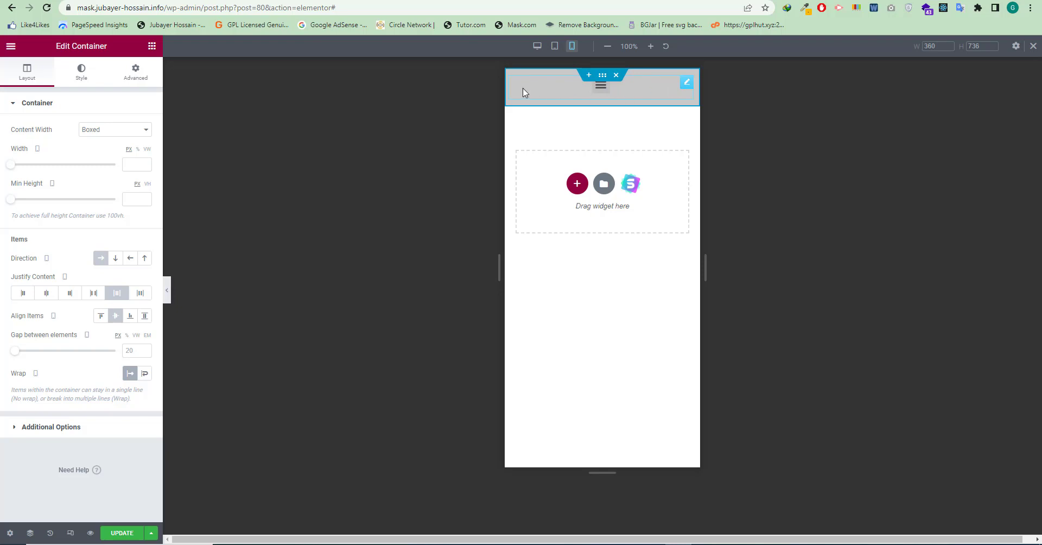
left_click(129, 374)
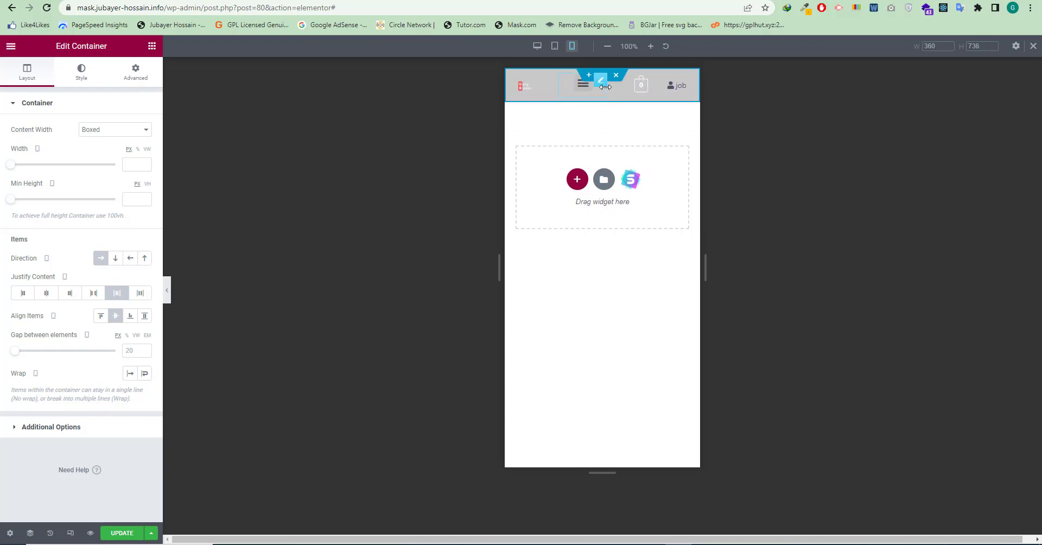
Widen the navigation menu in the mobile header and enable its full-width dropdown, checking the open and closed menu.
left_click_drag(605, 88, 640, 87)
left_click(594, 91)
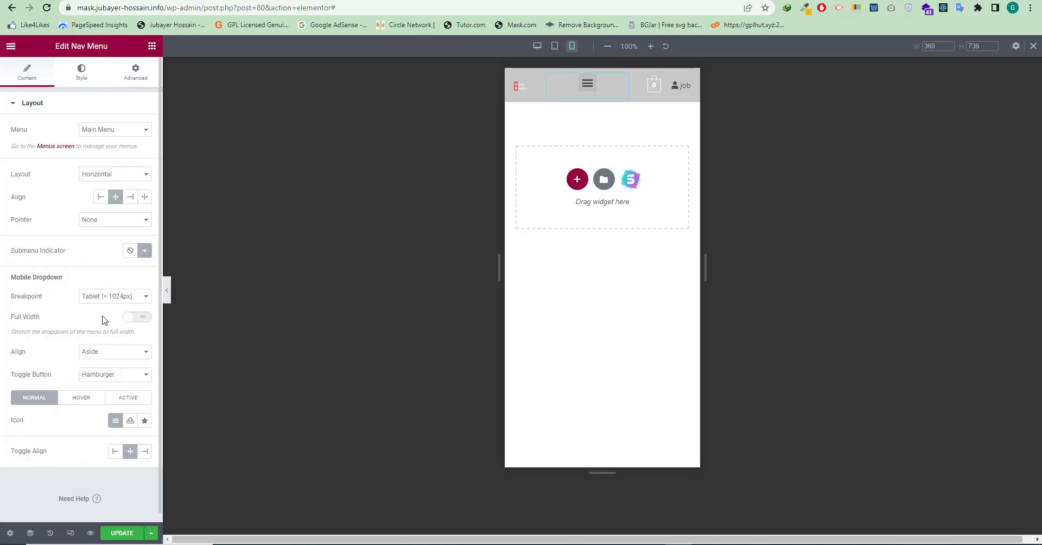
left_click(131, 452)
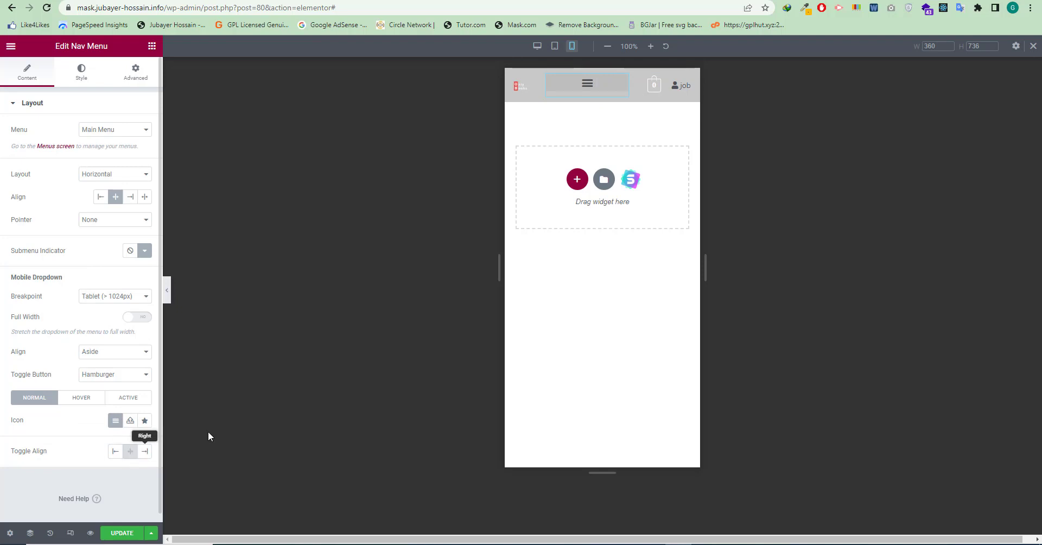
left_click(131, 452)
left_click(143, 317)
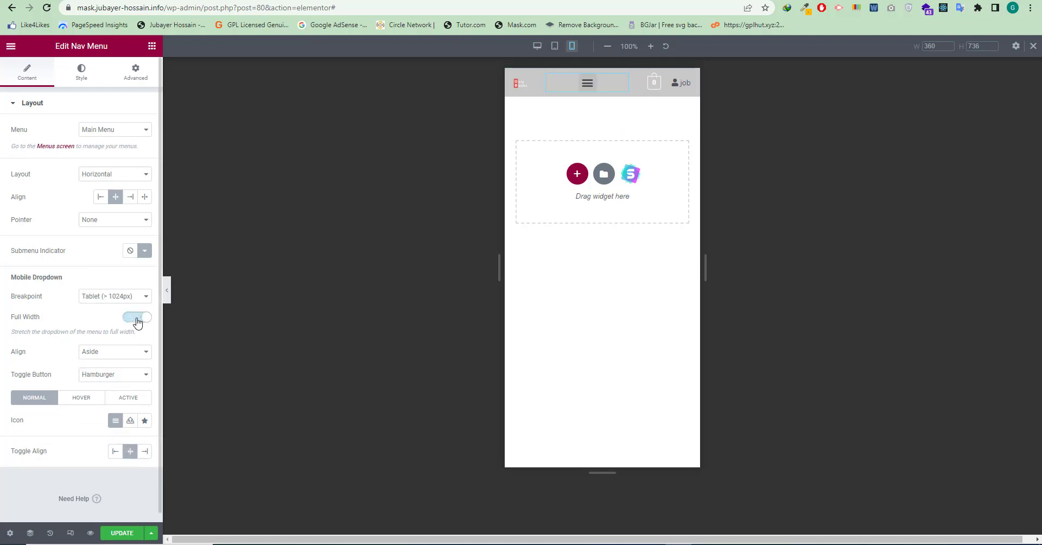
left_click(589, 86)
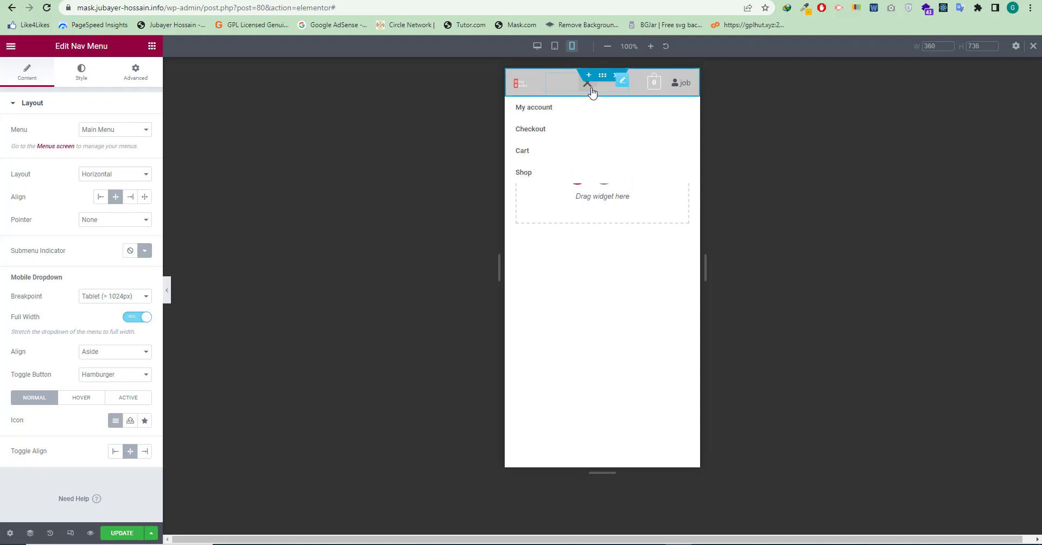
left_click(591, 87)
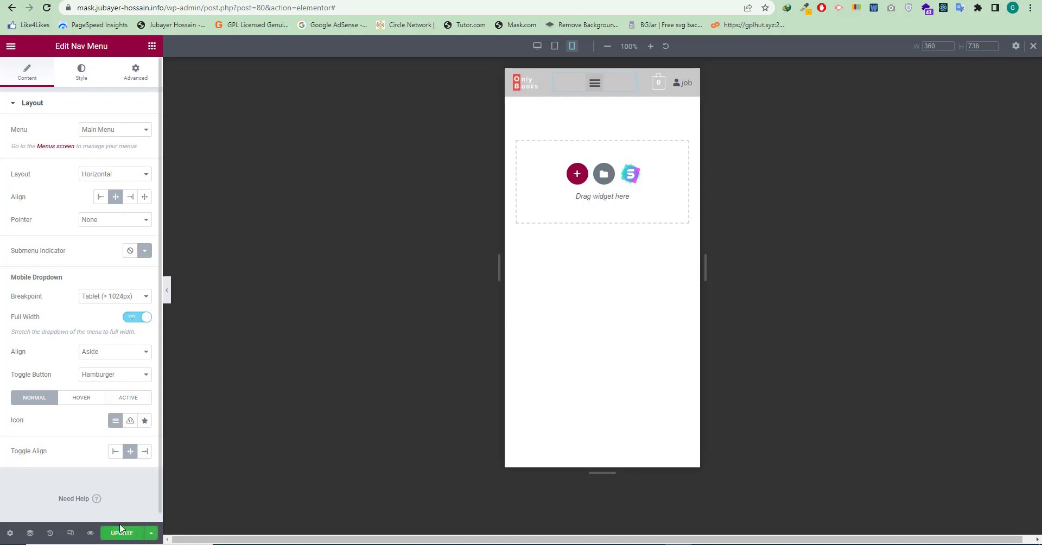
Publish the header changes and reload the site's front page to check the header.
left_click(122, 532)
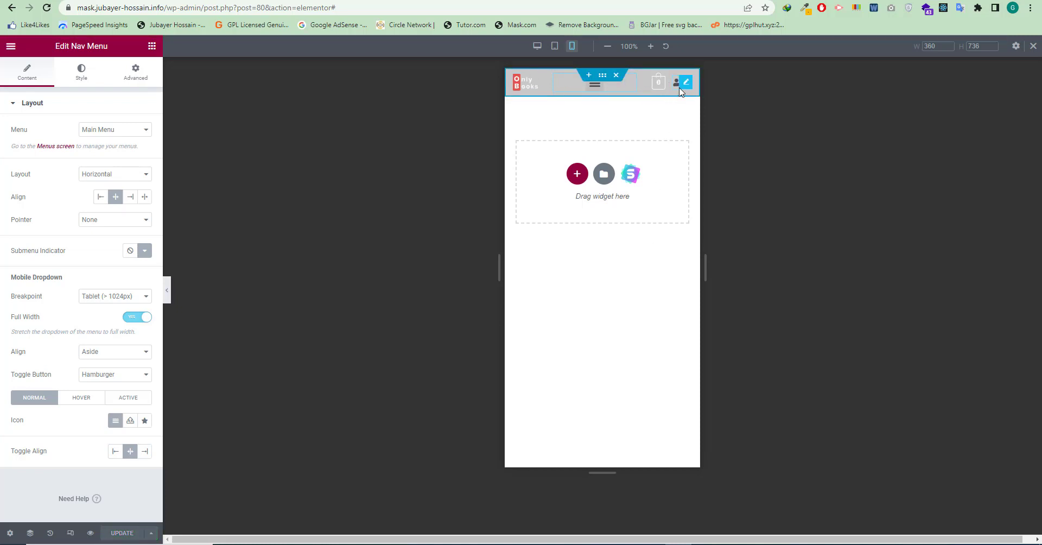
key("ctrl+Tab")
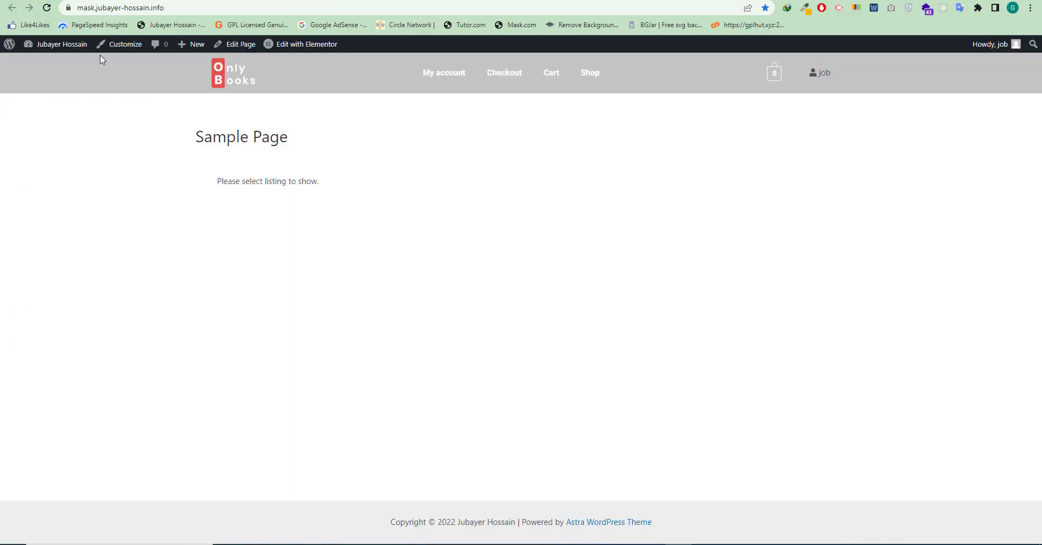
left_click(47, 8)
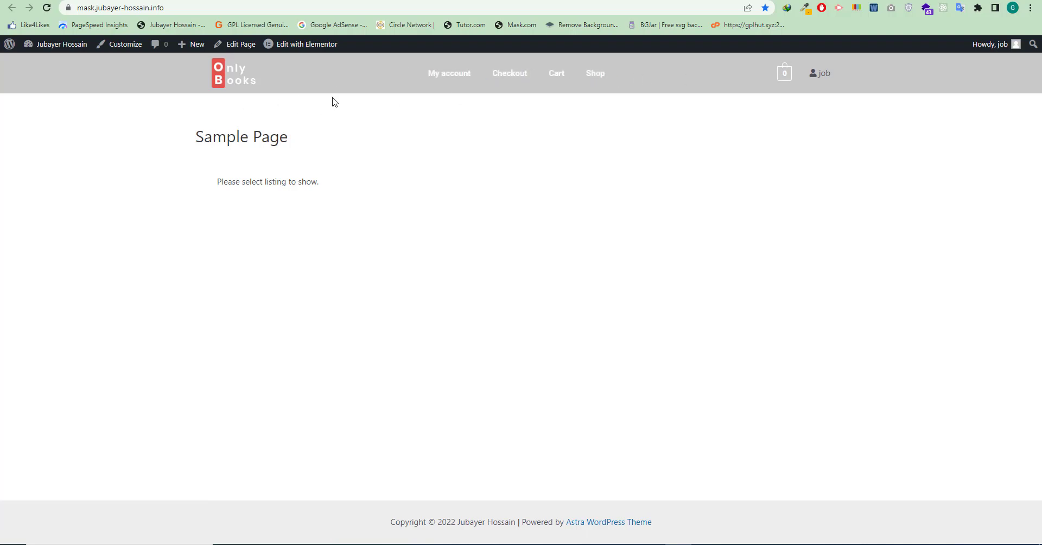
Move the old Header template to the trash in the Elementor Header & Footer Builder list, keeping Main Header.
left_click(168, 0)
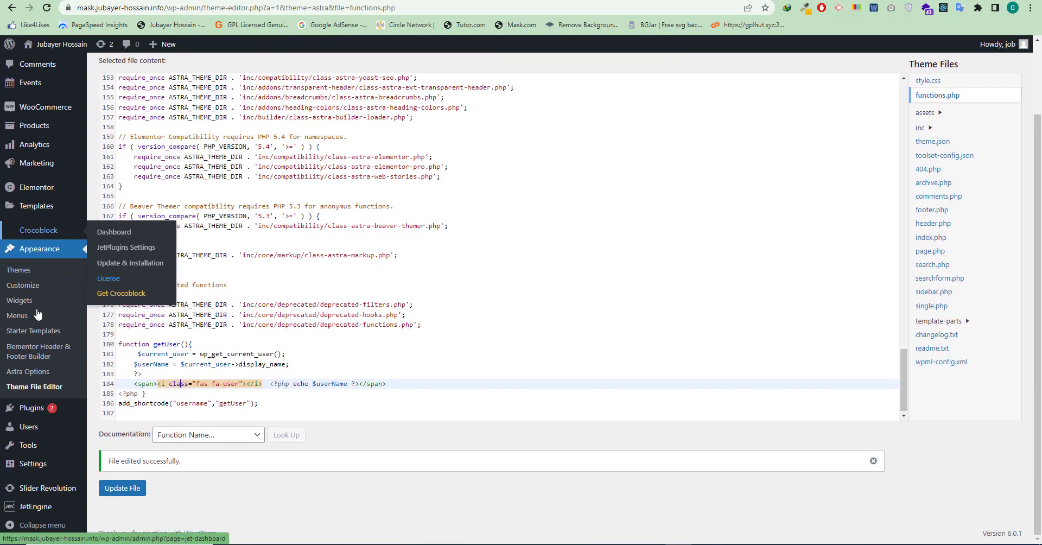
left_click(38, 351)
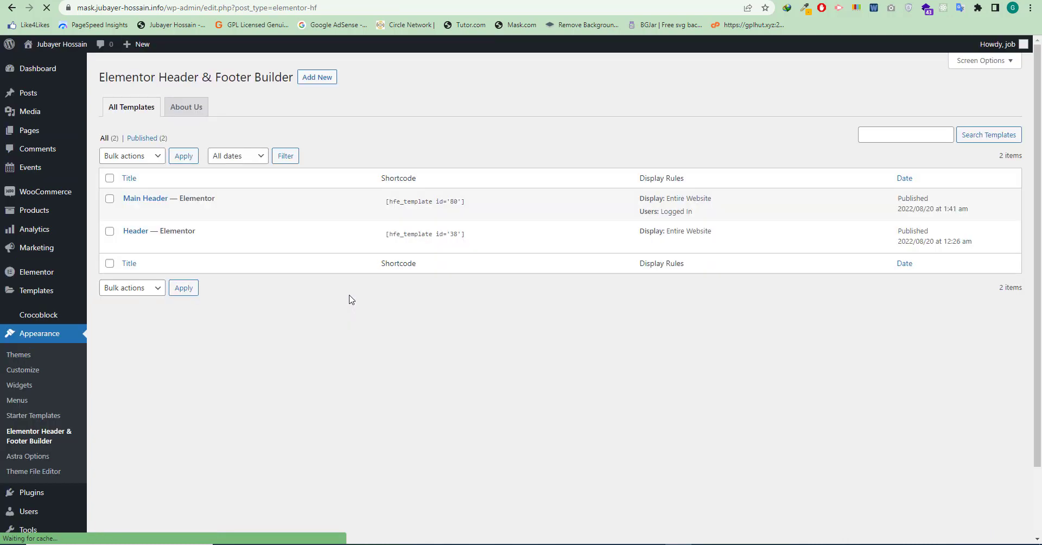
left_click(185, 244)
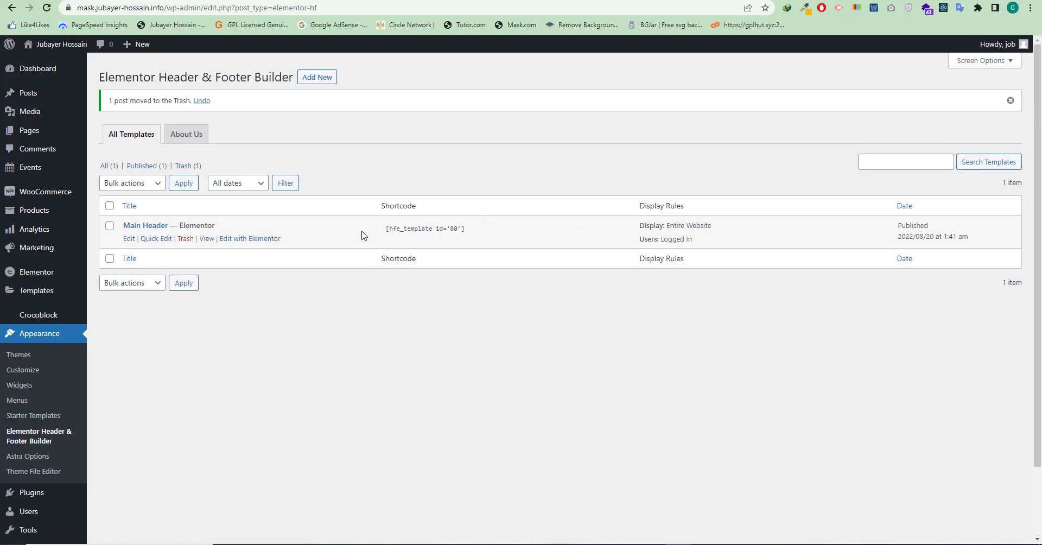
left_click(412, 228)
left_click(457, 329)
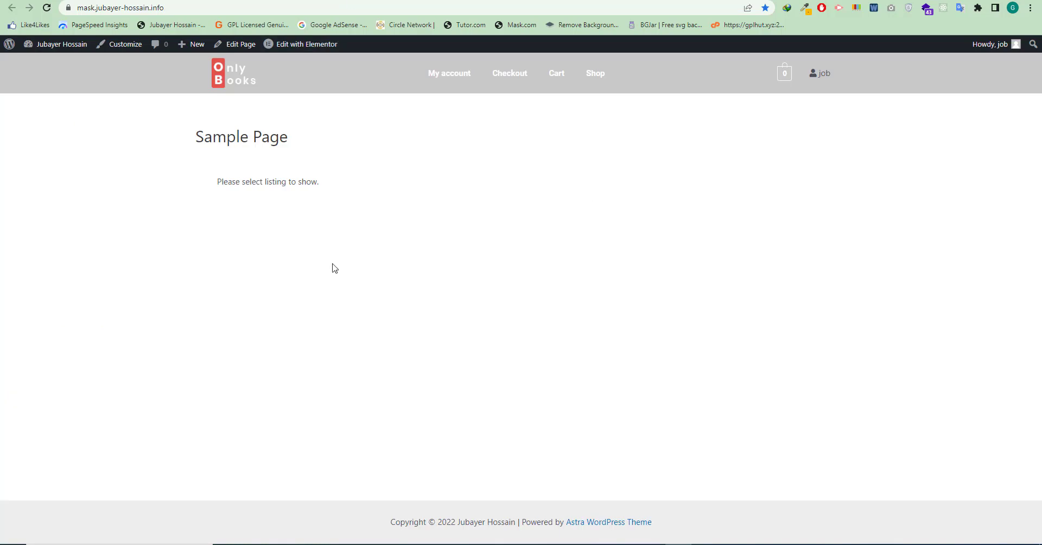
Reload the site's front page and load its copied address in a guest browser window to check the logged-out header.
left_click(51, 9)
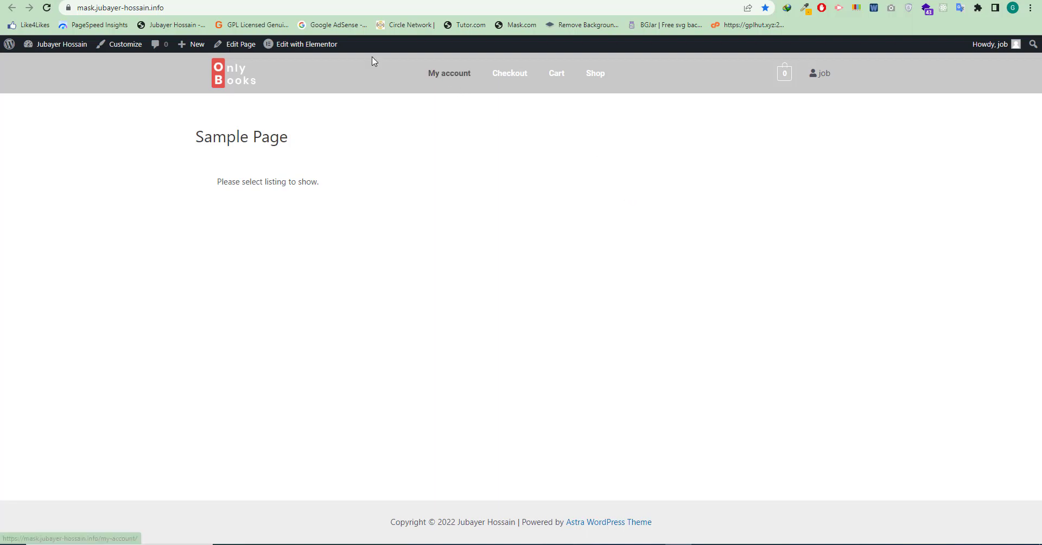
left_click(190, 7)
key("ctrl+c")
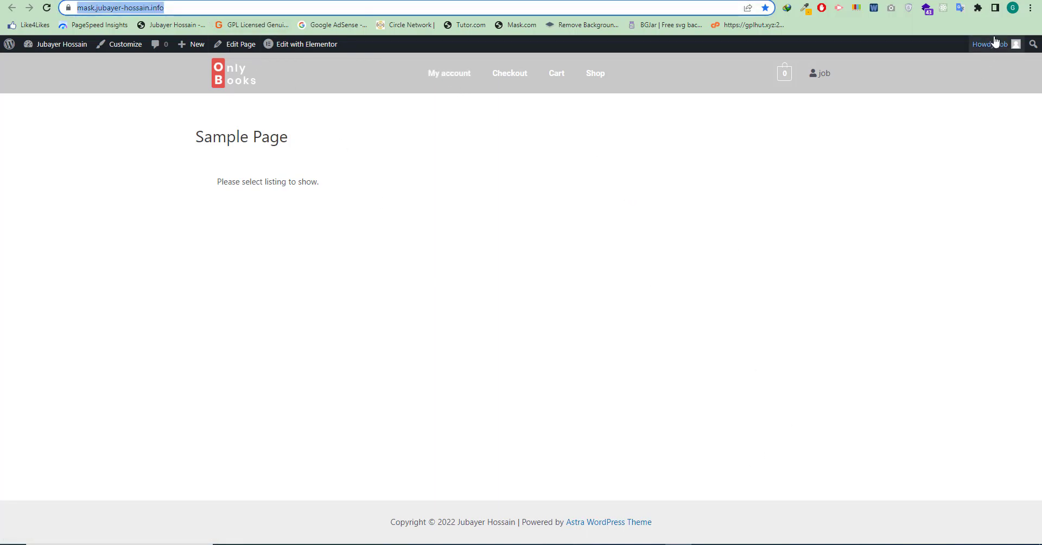
left_click(1012, 8)
left_click(897, 297)
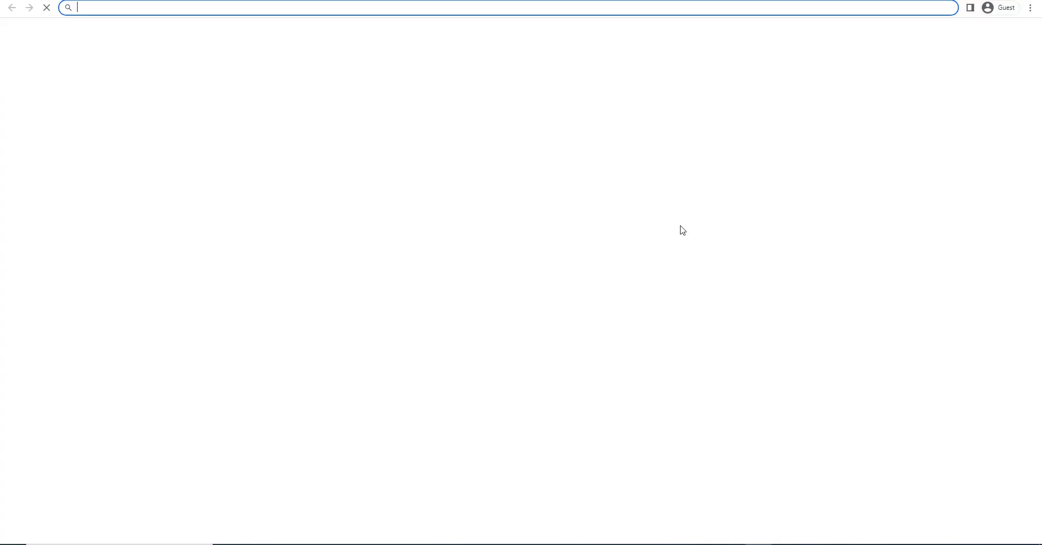
key("ctrl+v")
key("Return")
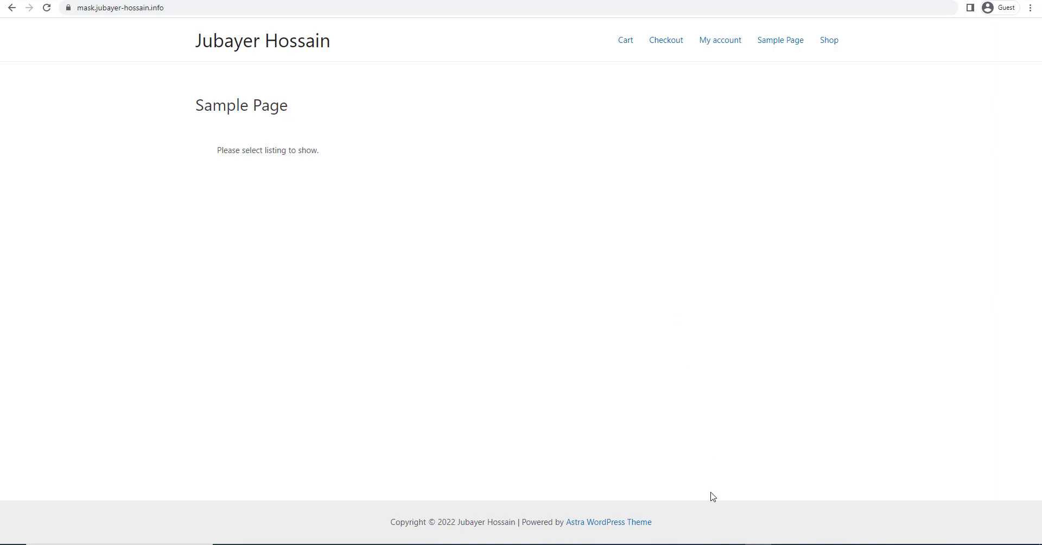
Return to the Elementor Header & Footer Builder list and add a new template titled "Logged out header".
left_click(678, 502)
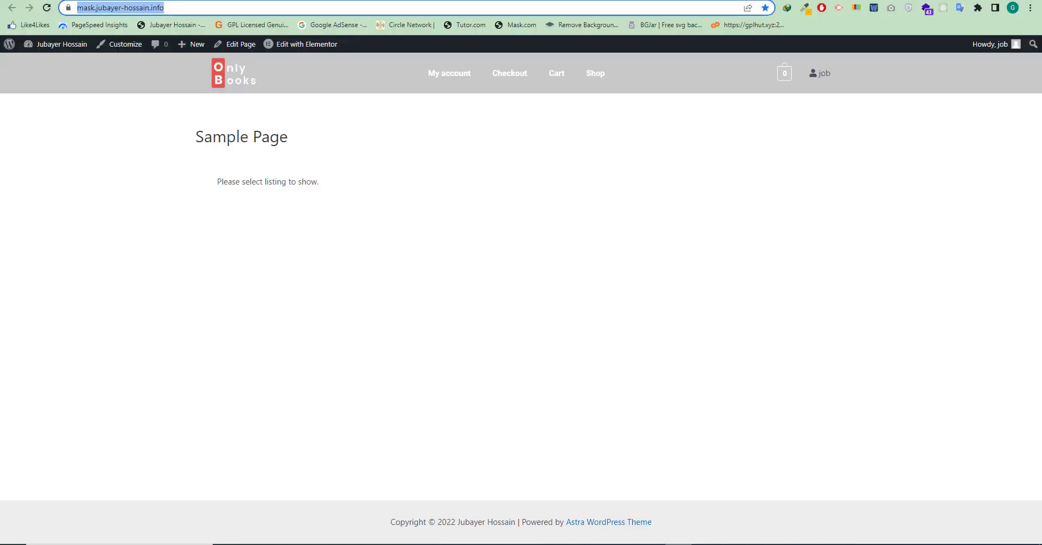
key("ctrl+Tab")
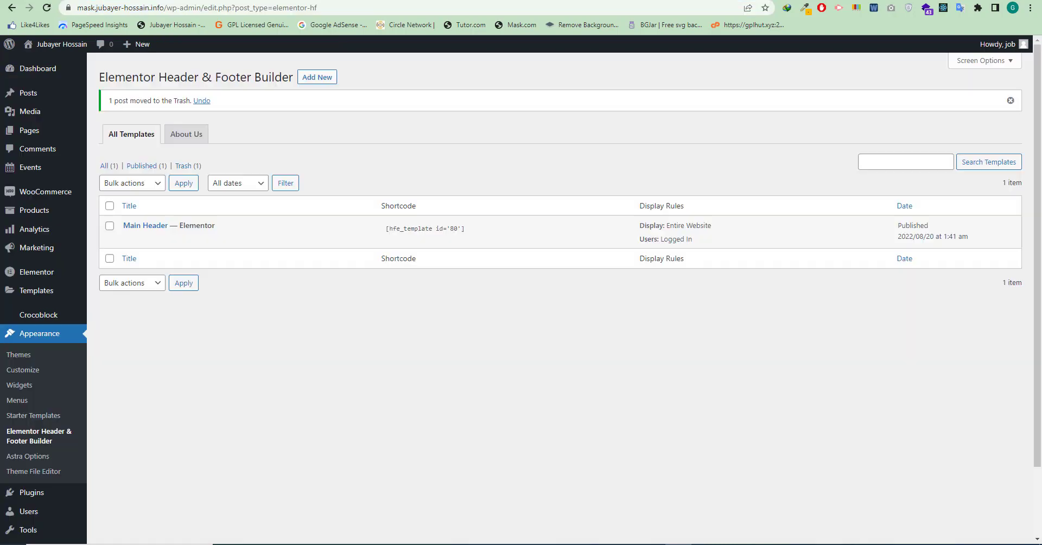
mouse_move(174, 225)
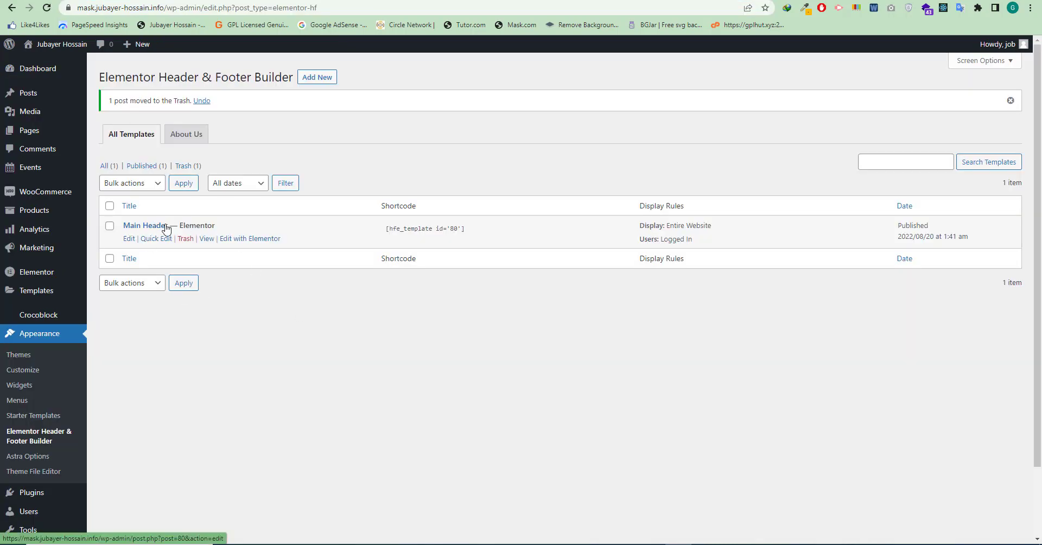
left_click(320, 78)
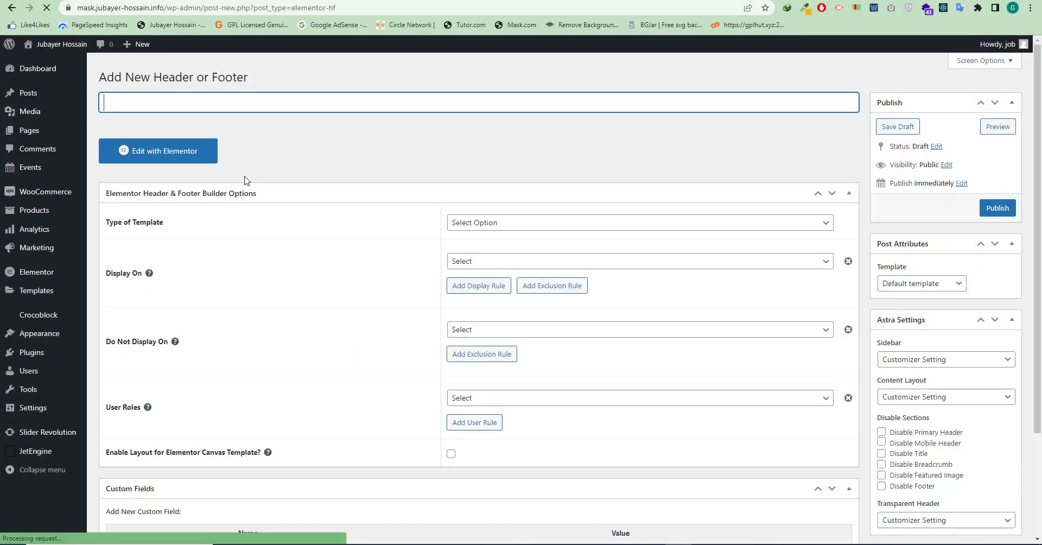
type("Lo")
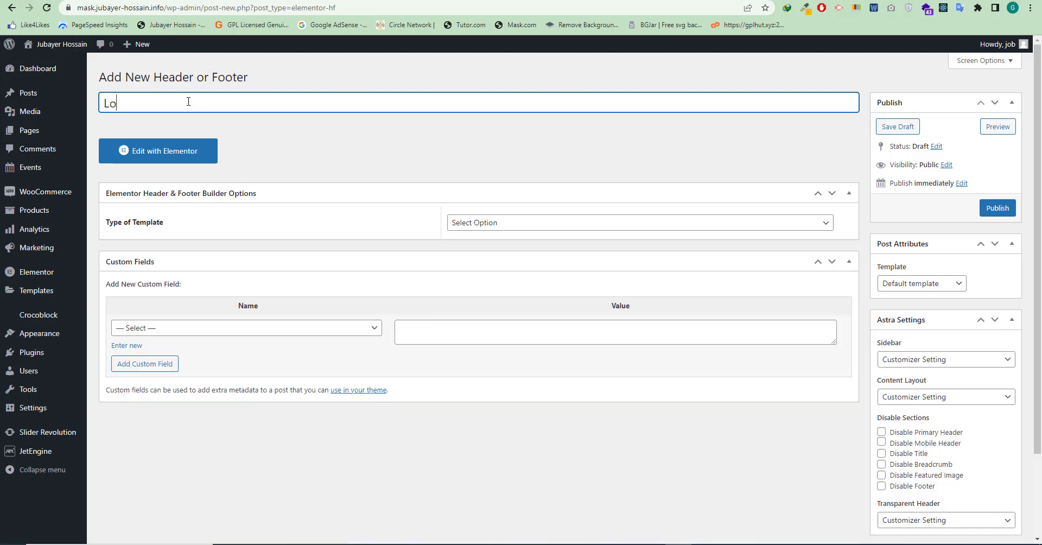
type("gged out header")
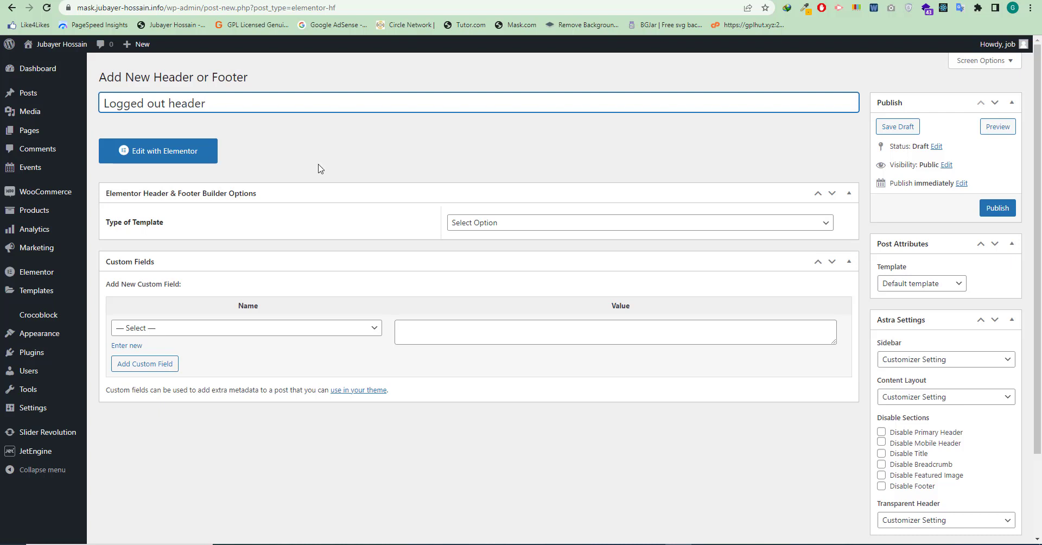
Set the template's type to Header, displayed on the Entire Website for Logged Out users, and publish it.
left_click(491, 223)
left_click(485, 249)
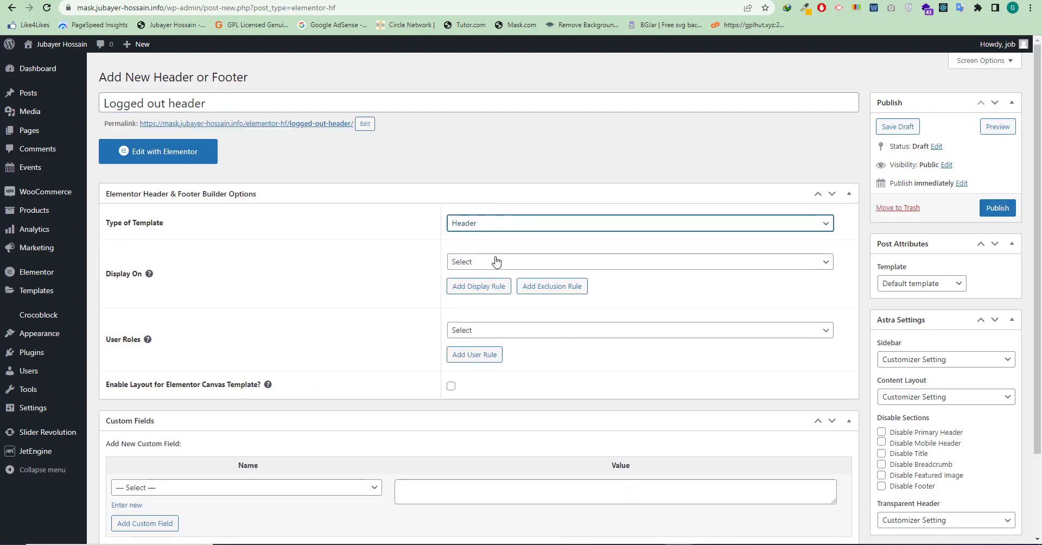
left_click(496, 261)
left_click(495, 299)
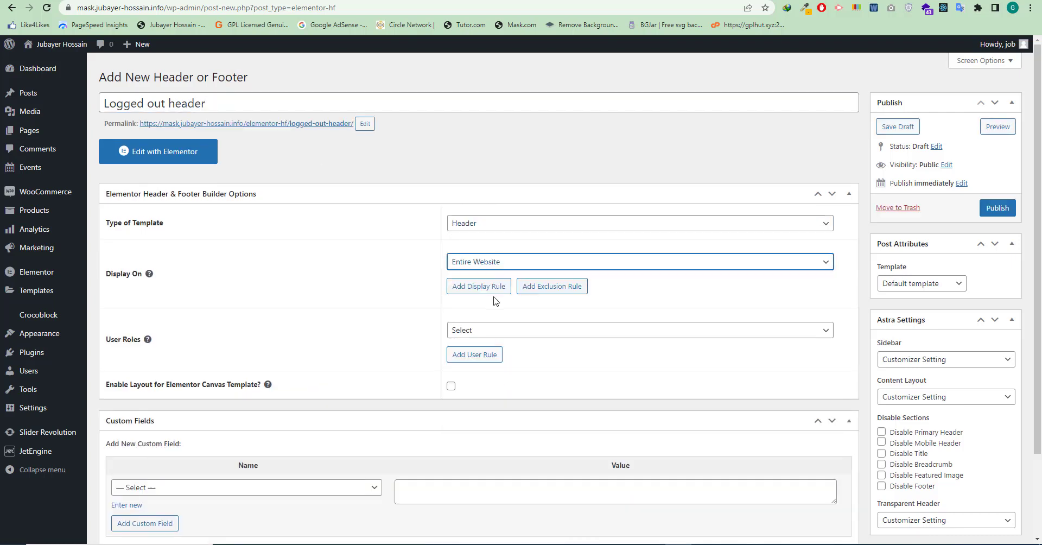
left_click(500, 331)
left_click(501, 388)
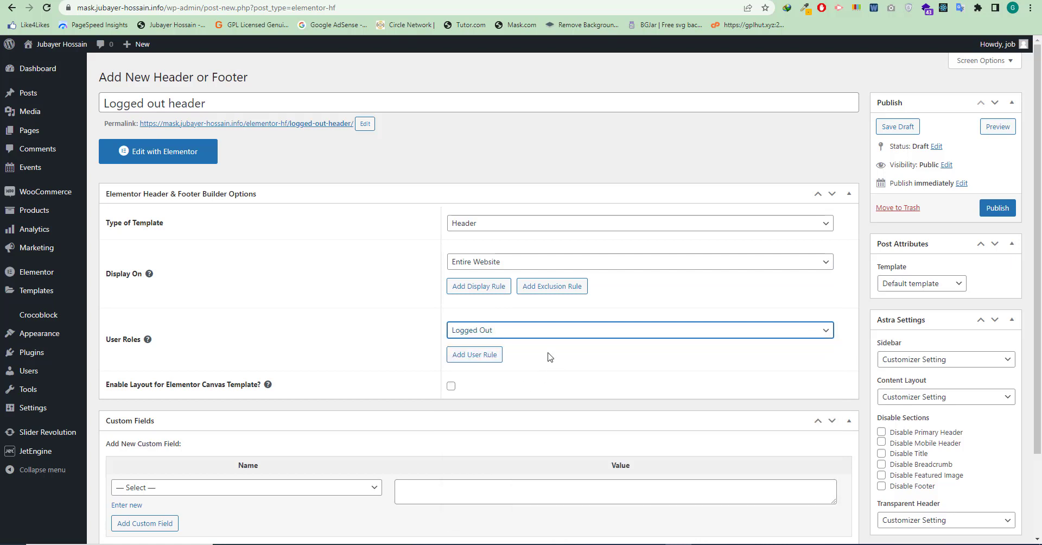
scroll(552, 369, "down", 2)
left_click(514, 231)
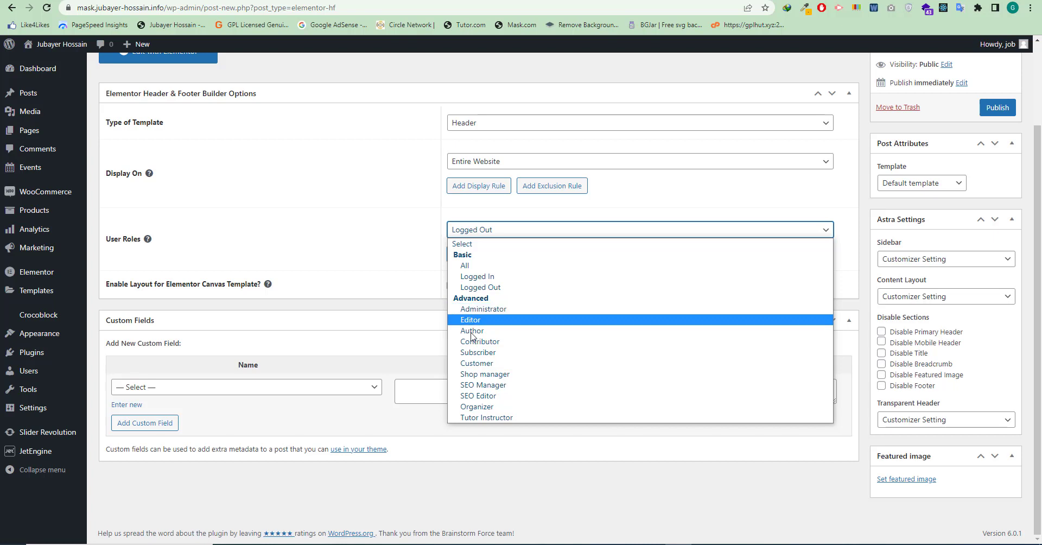
left_click(507, 288)
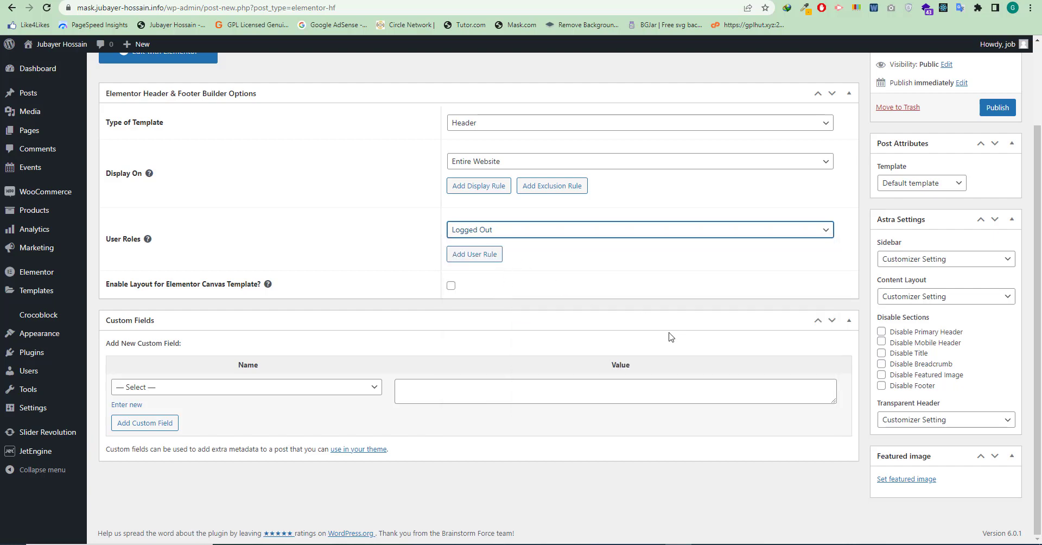
scroll(921, 385, "up", 2)
left_click(997, 208)
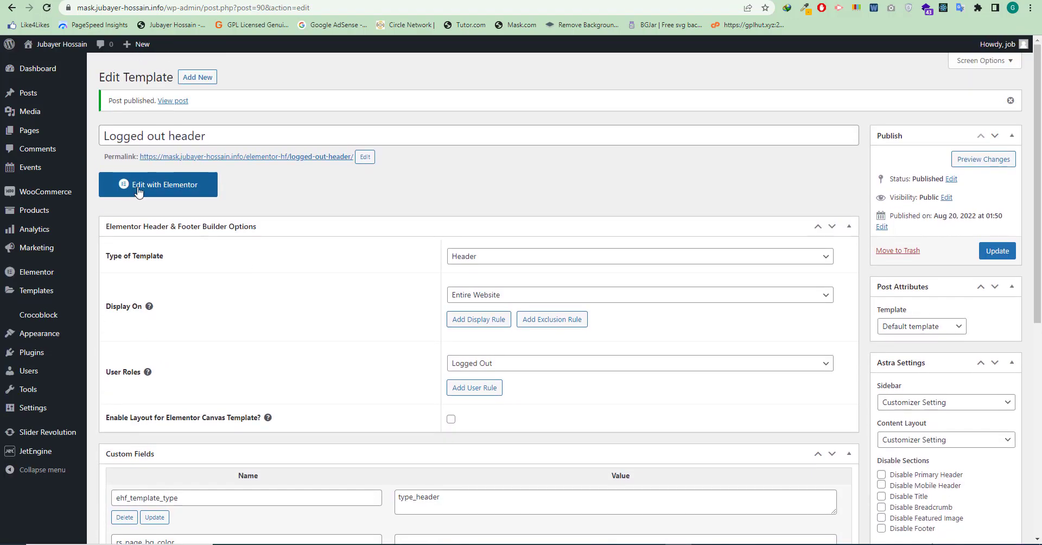
left_click(163, 185)
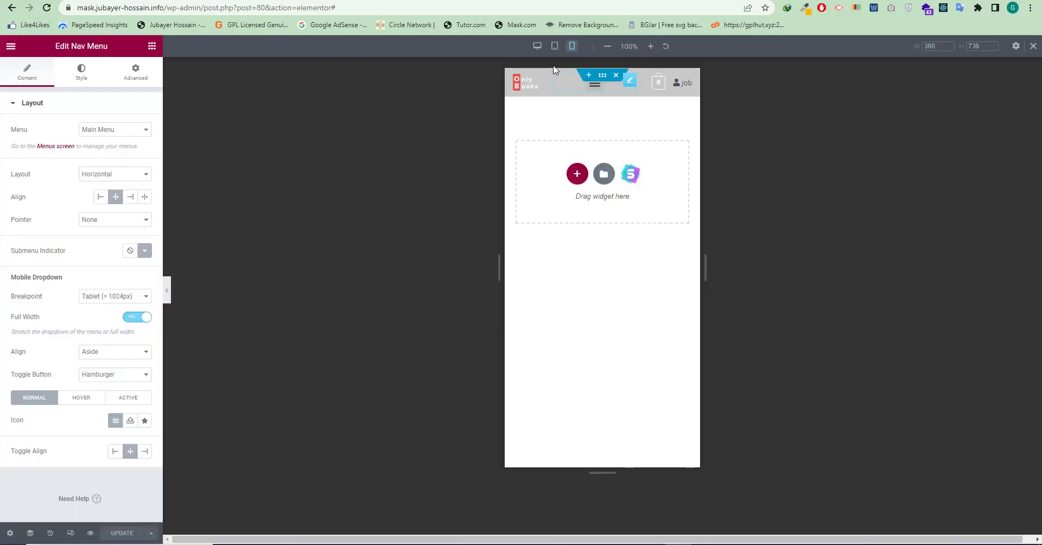
left_click(537, 46)
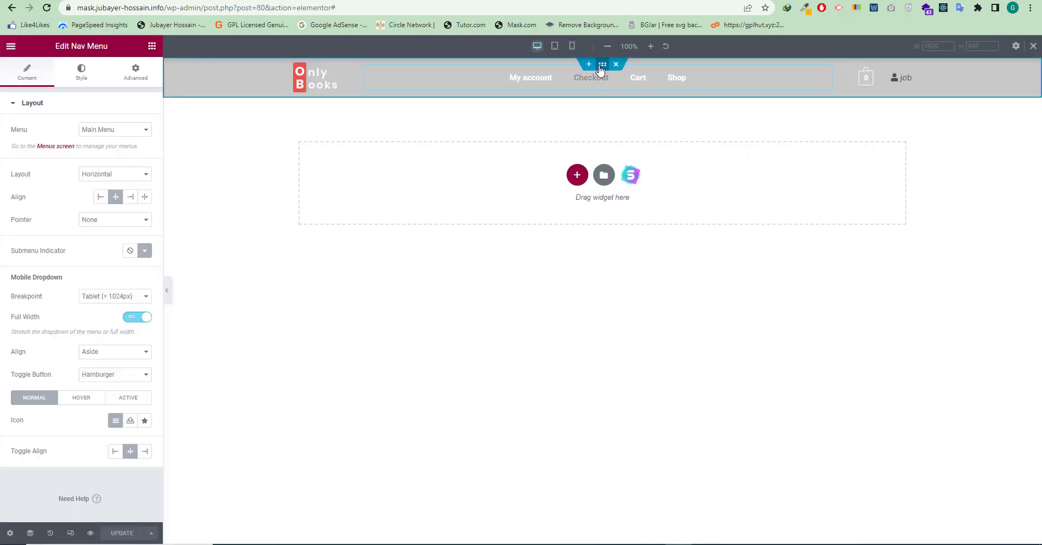
right_click(600, 66)
left_click(625, 133)
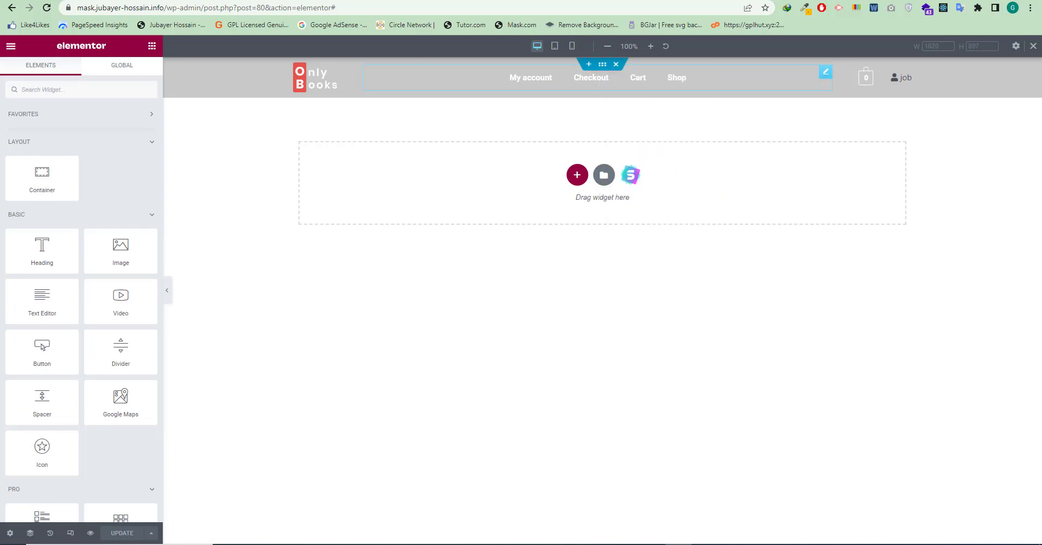
left_click(165, 25)
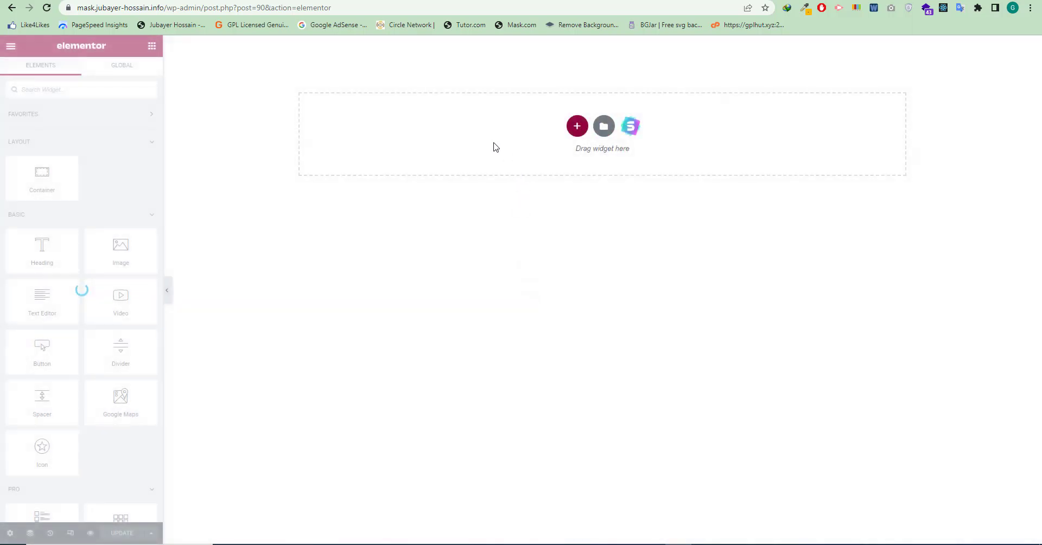
right_click(494, 144)
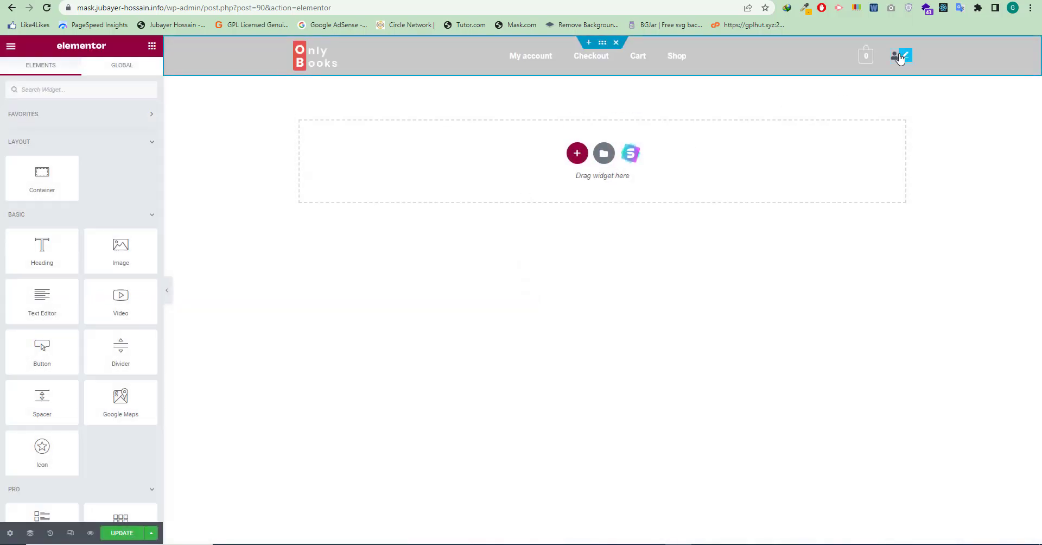
Delete the user-name shortcode widget from the logged-out header, keep Main Menu as its navigation menu, and update the template.
right_click(906, 59)
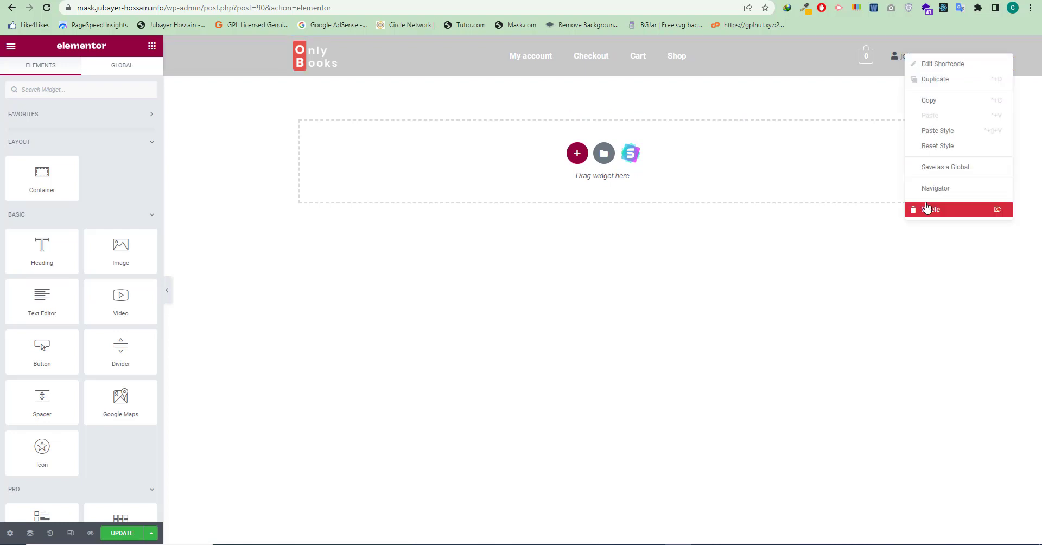
left_click(925, 208)
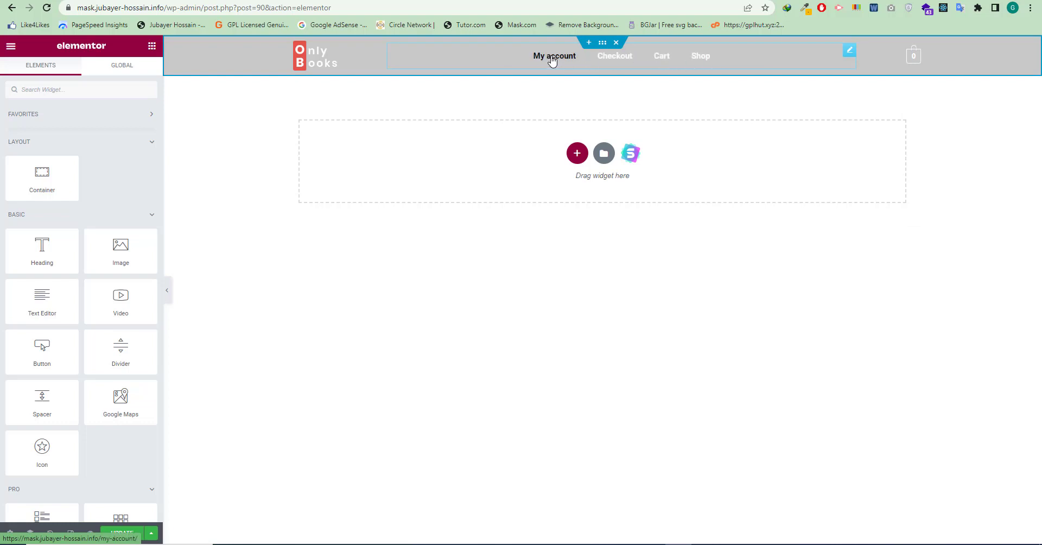
left_click(523, 62)
left_click(112, 130)
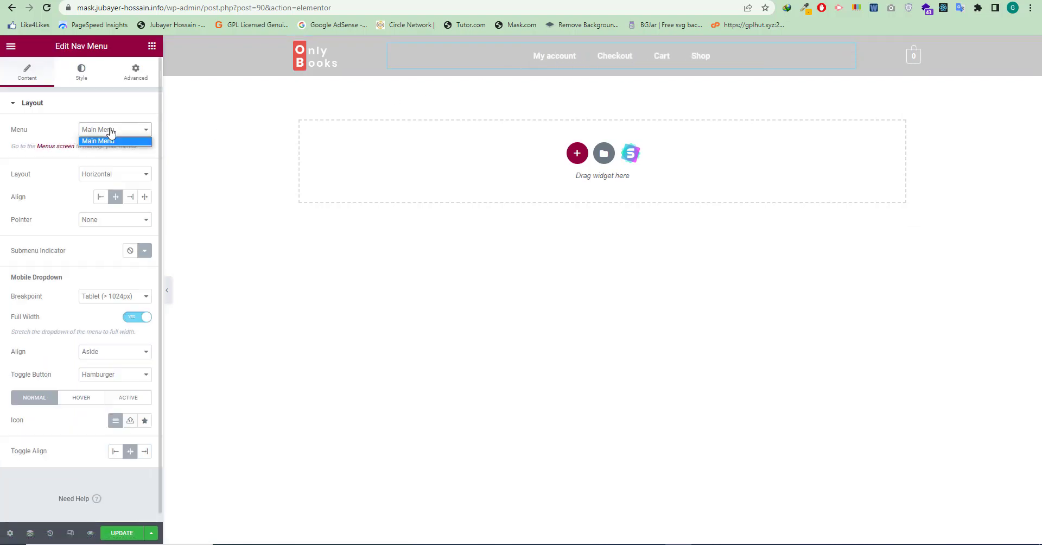
left_click(111, 131)
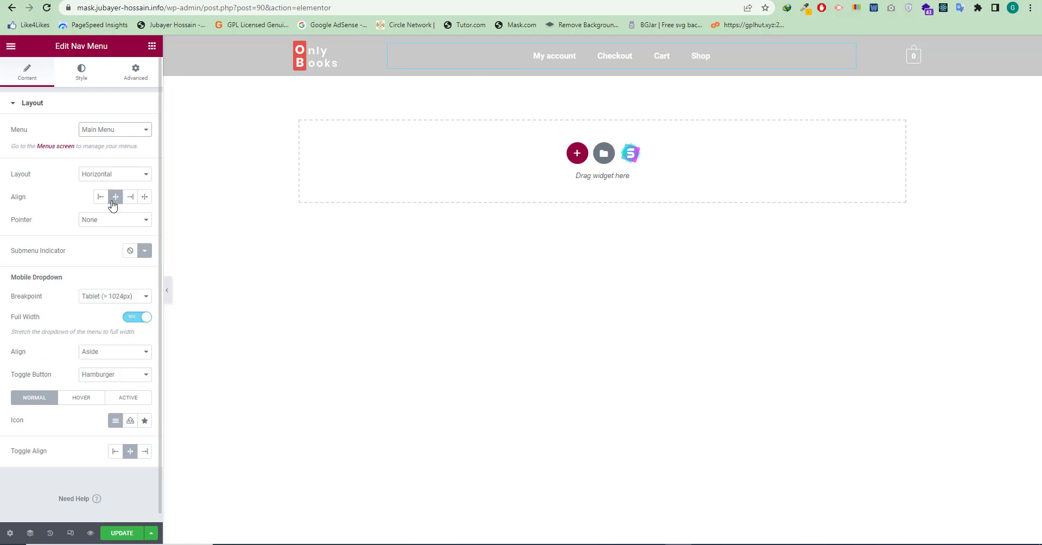
left_click(121, 535)
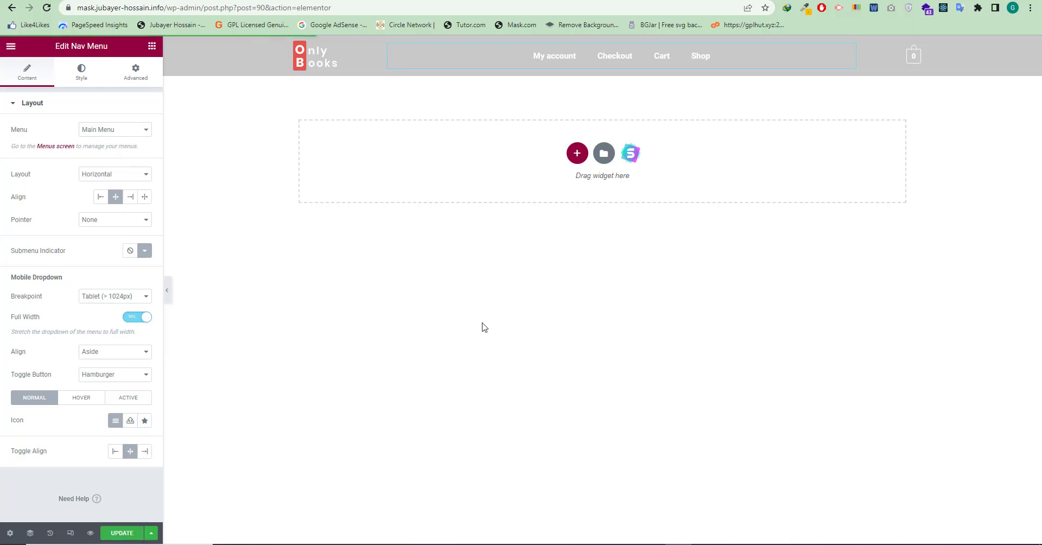
Reload the front page in both the guest and the logged-in browser windows to compare their headers.
left_click(760, 544)
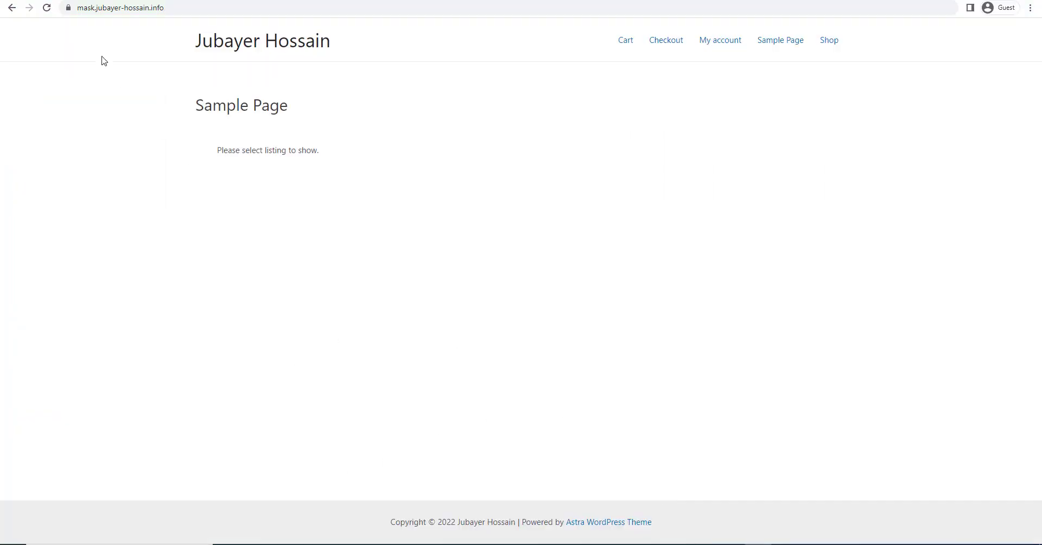
left_click(46, 8)
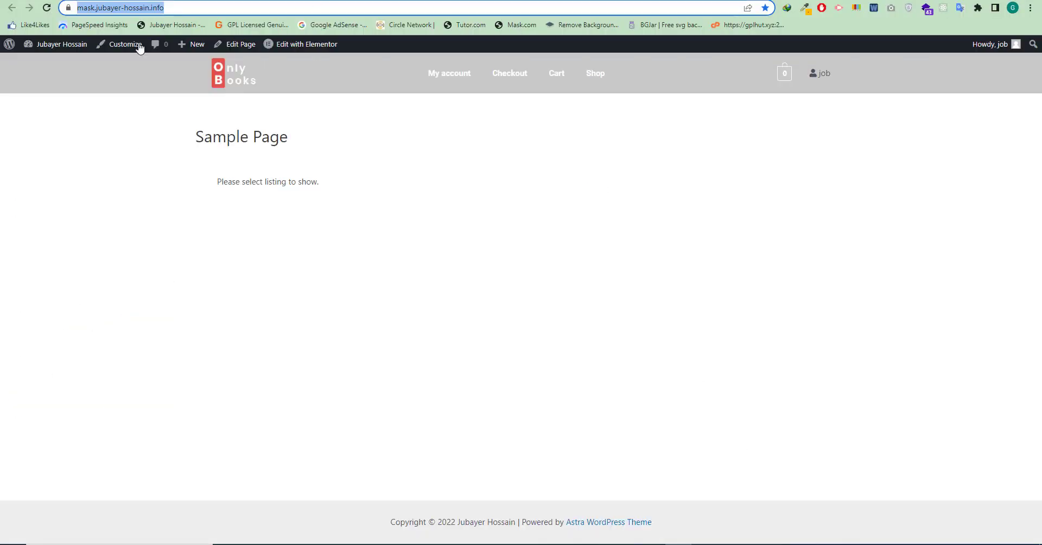
key("Return")
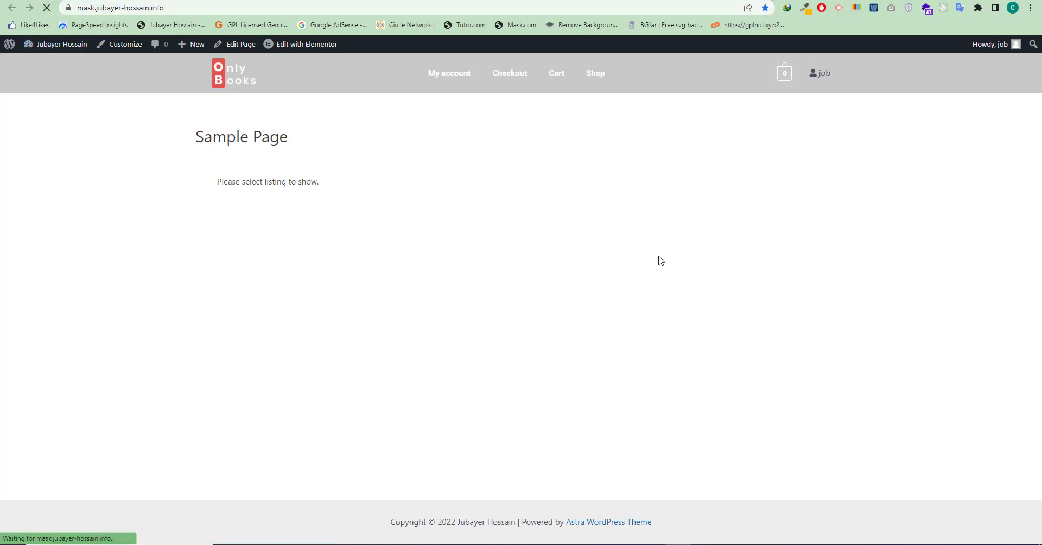